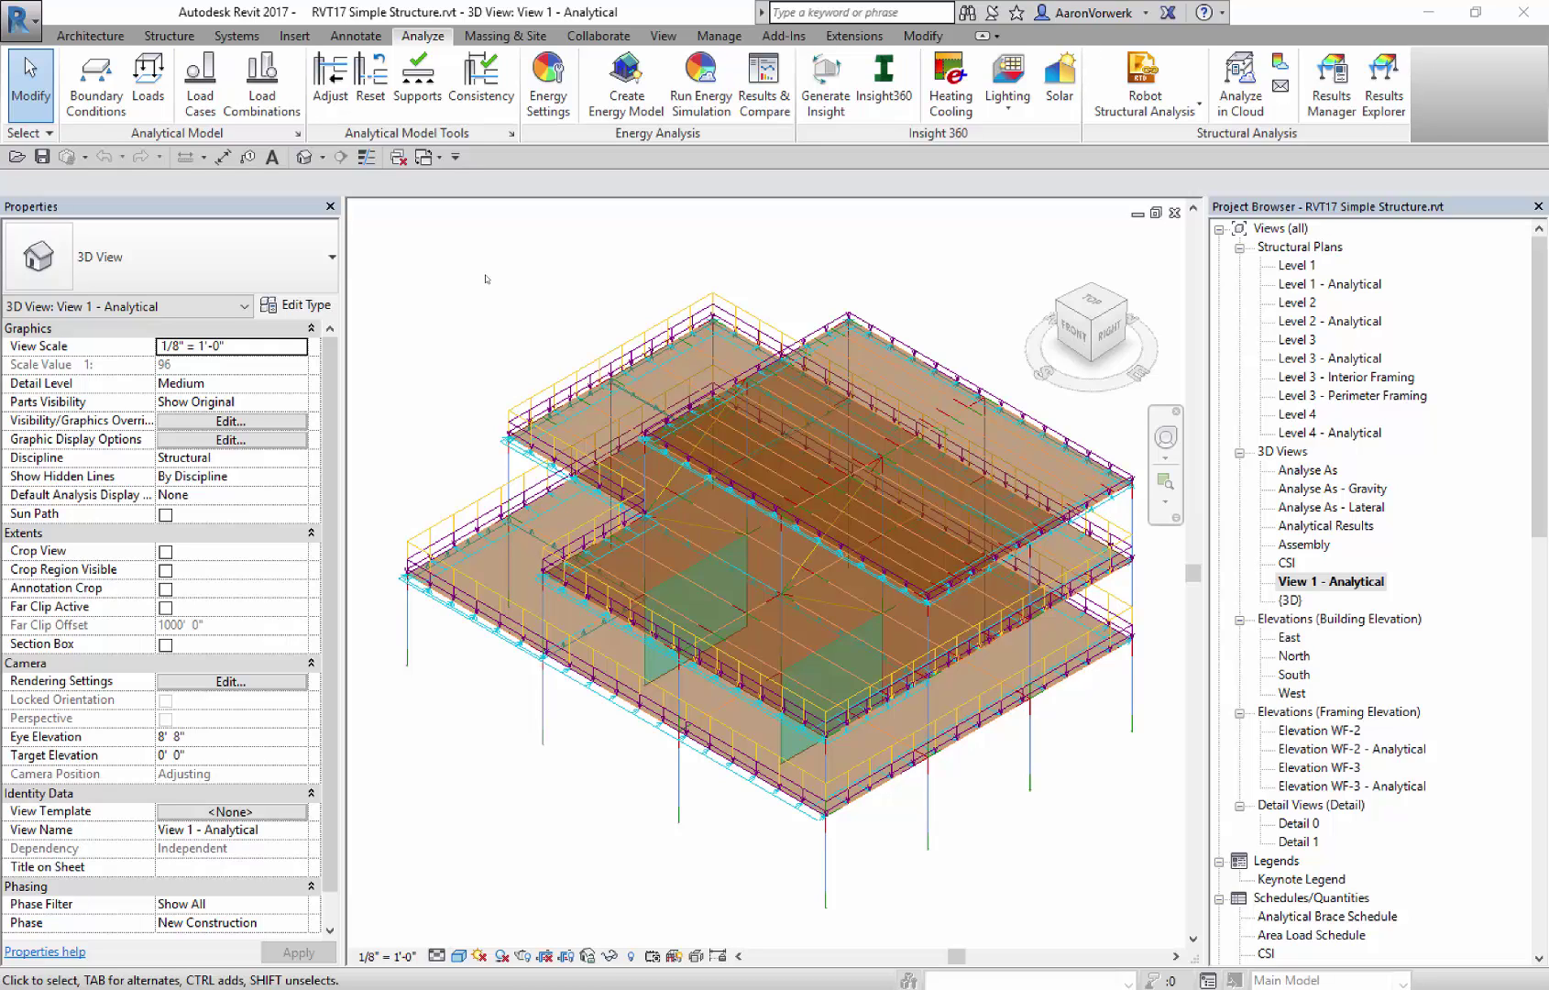
- Review the project's load cases in Structural Settings and cancel without changes
click(200, 87)
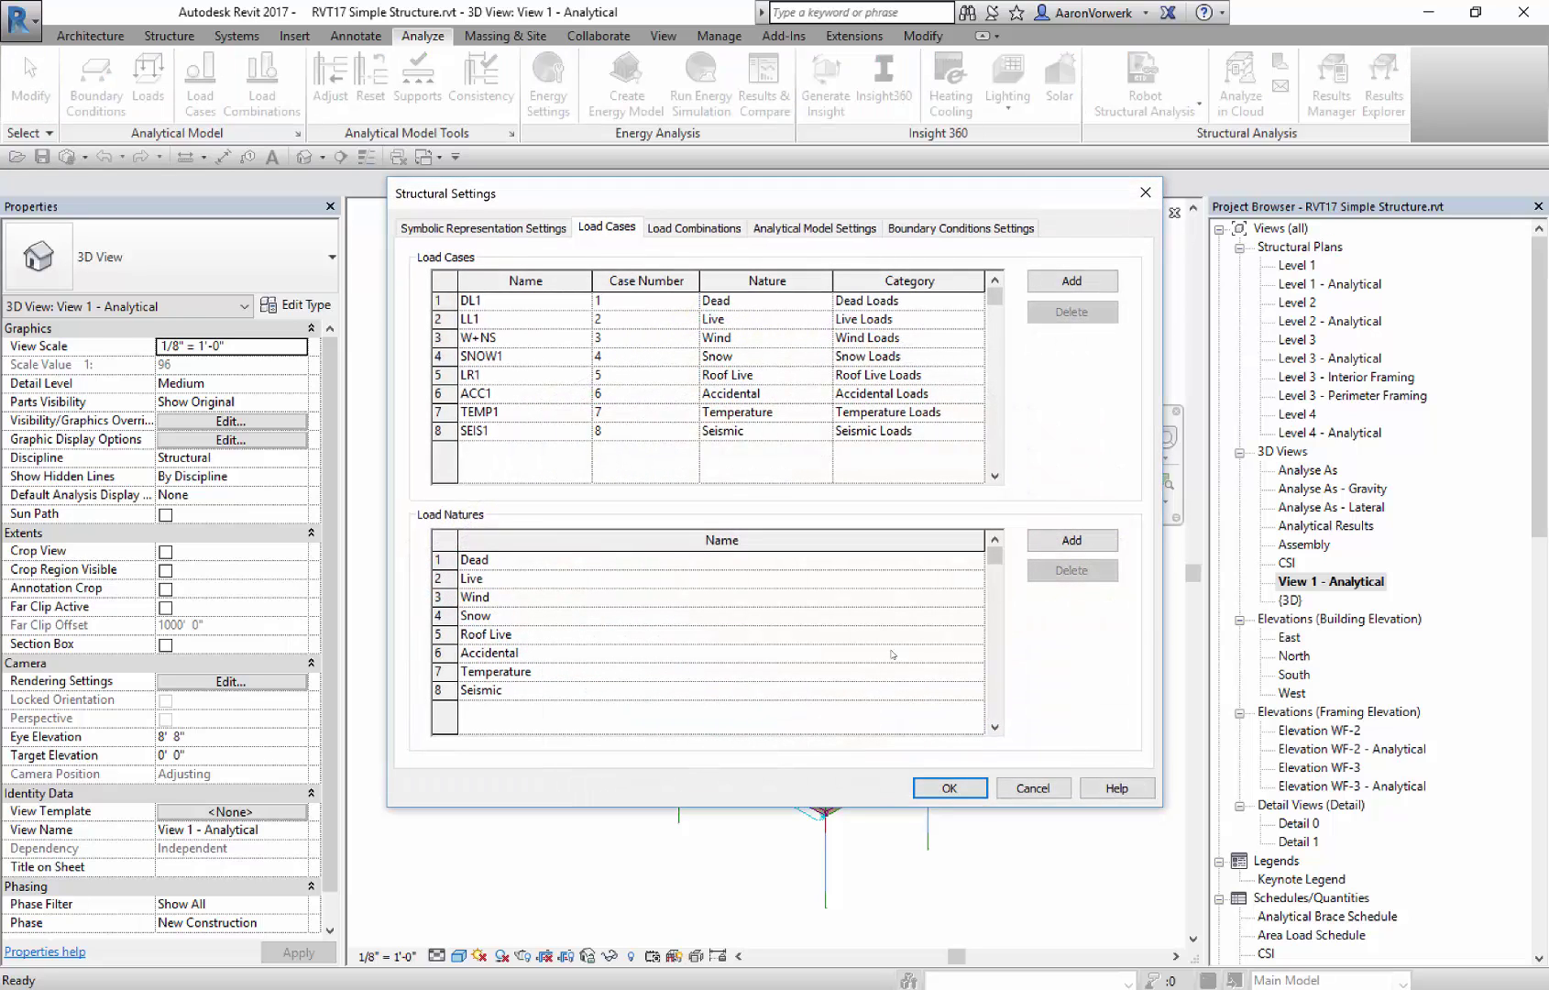
click(1032, 788)
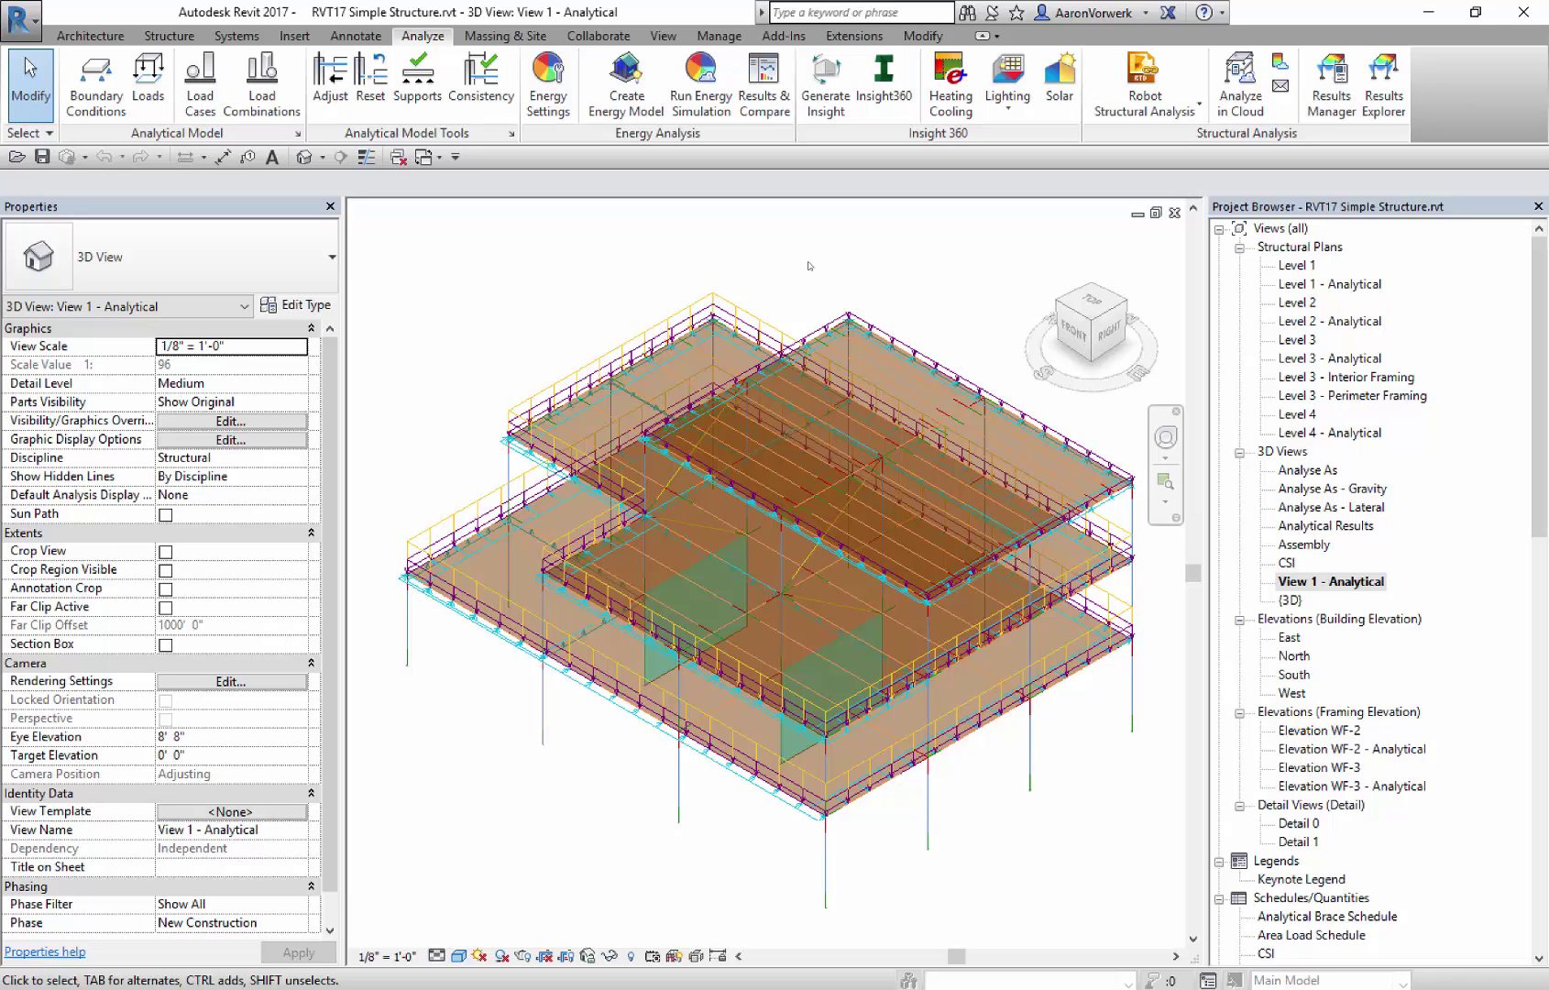
- Configure the Robot Structural Analysis Link to send the whole model by direct integration and accept the send options
click(1176, 121)
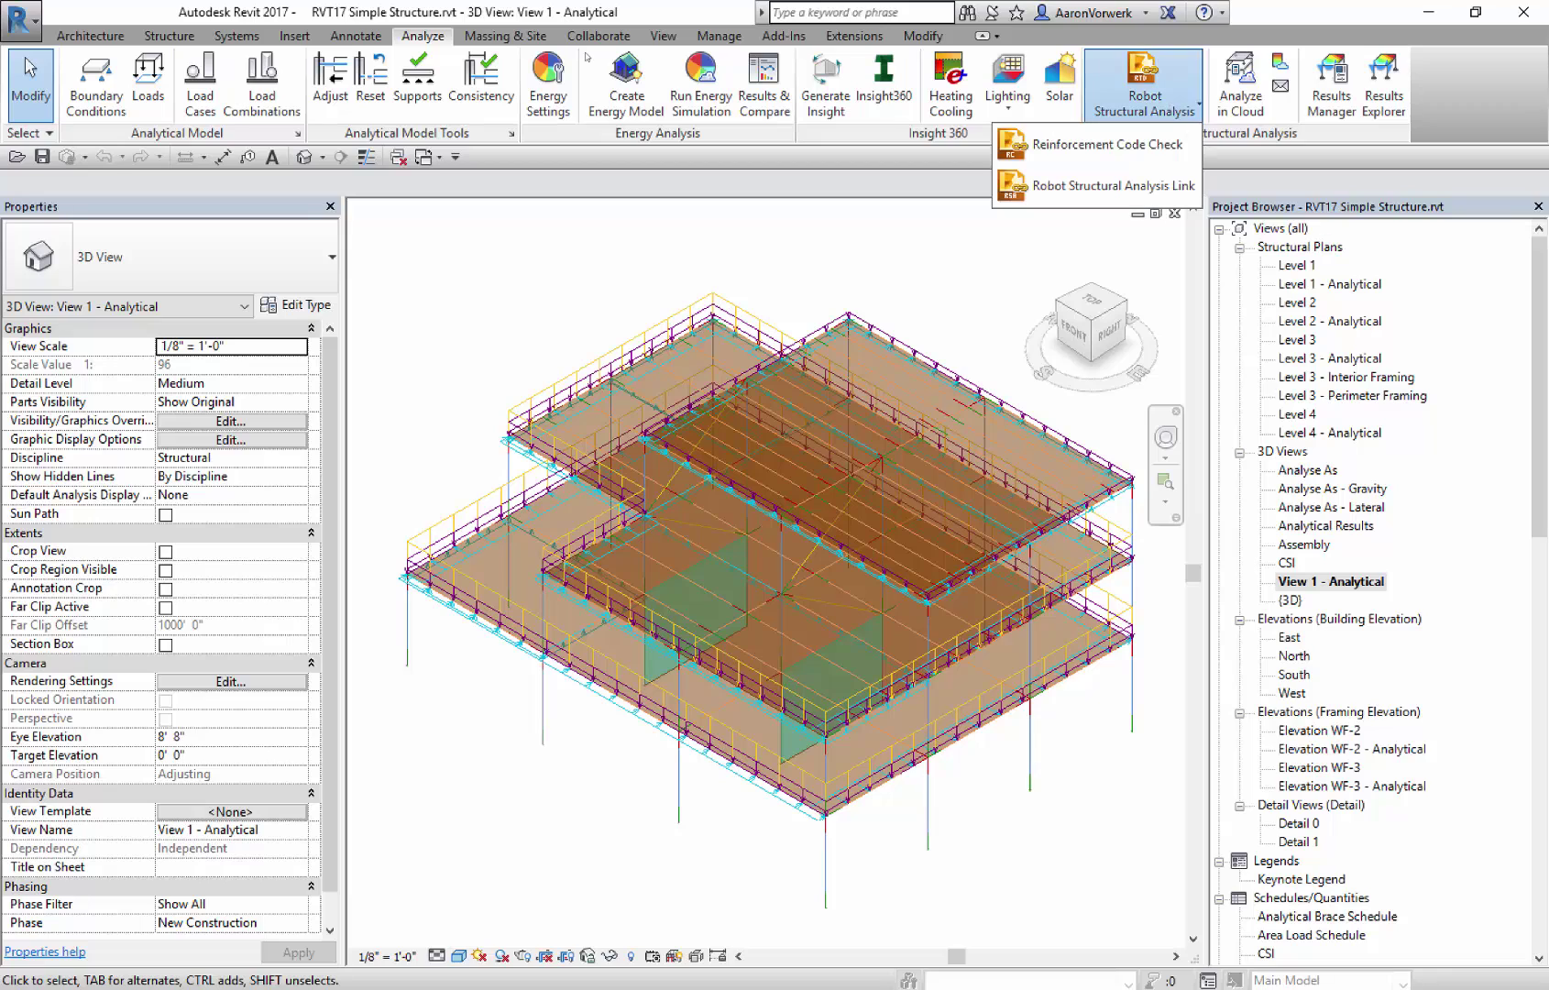
click(1114, 185)
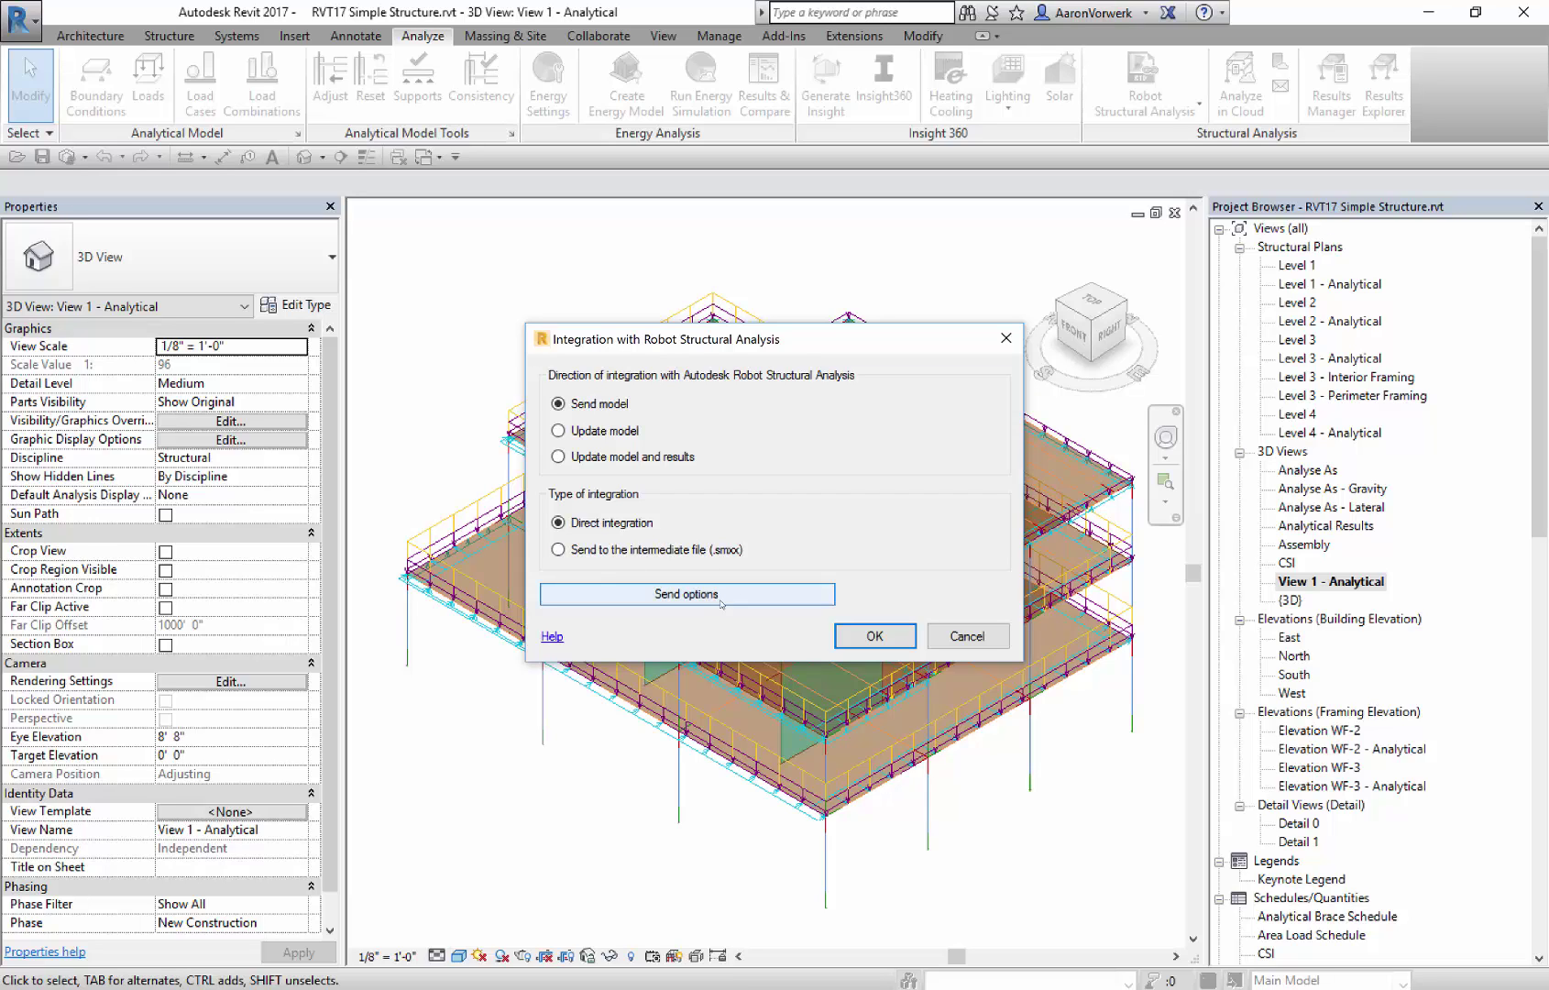
click(719, 593)
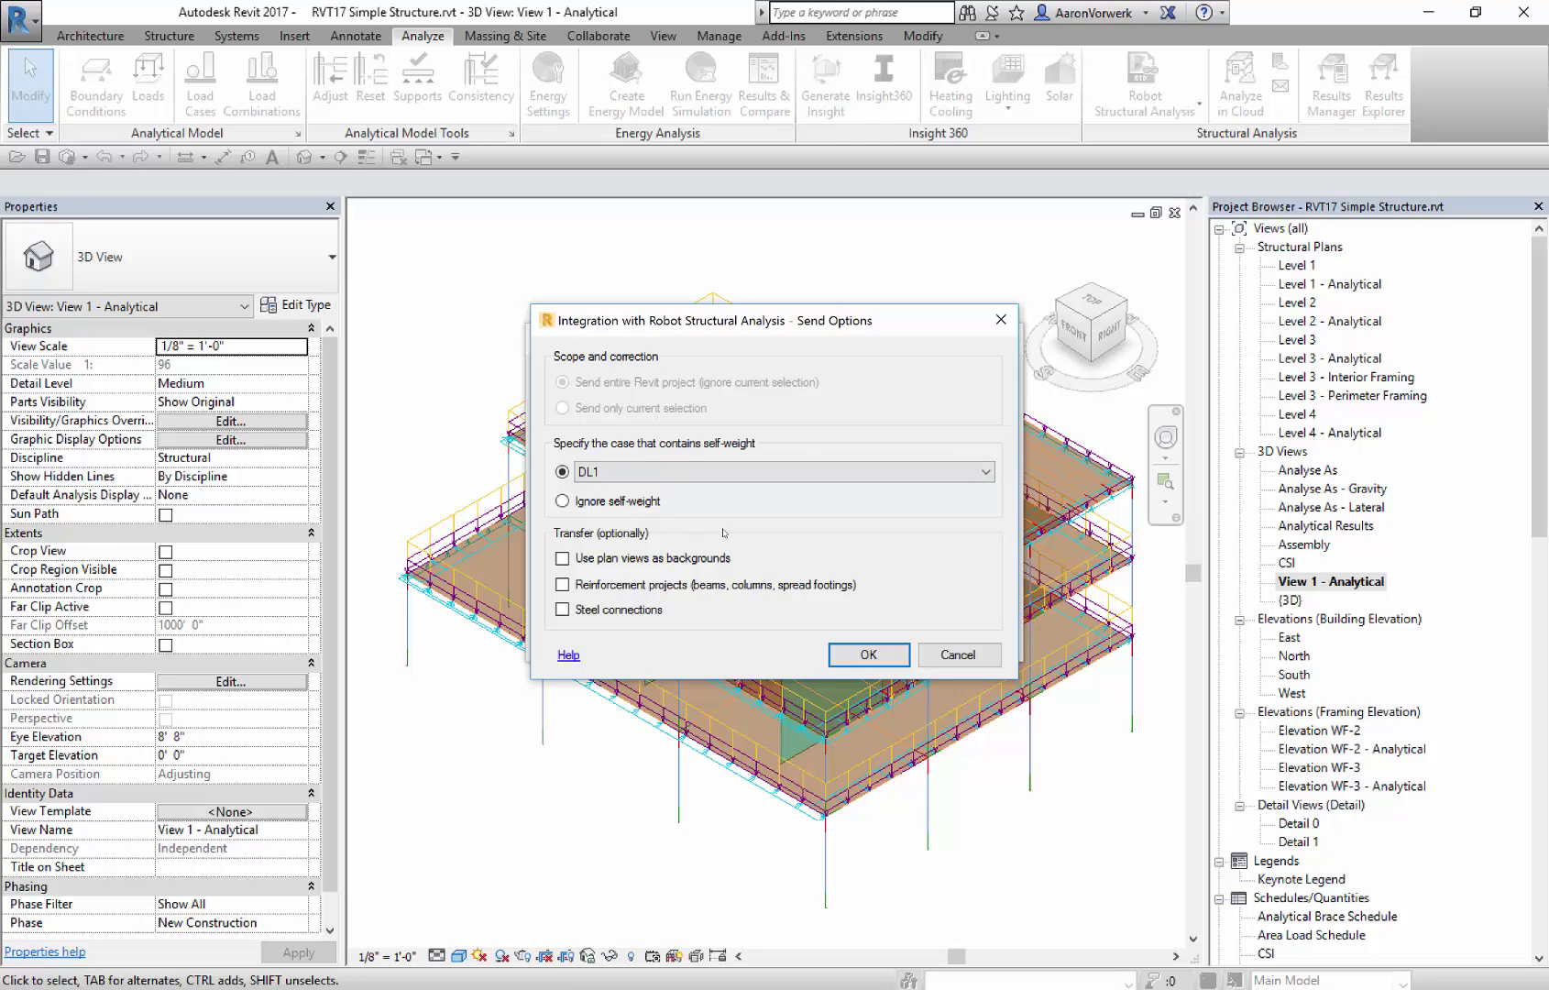
click(959, 654)
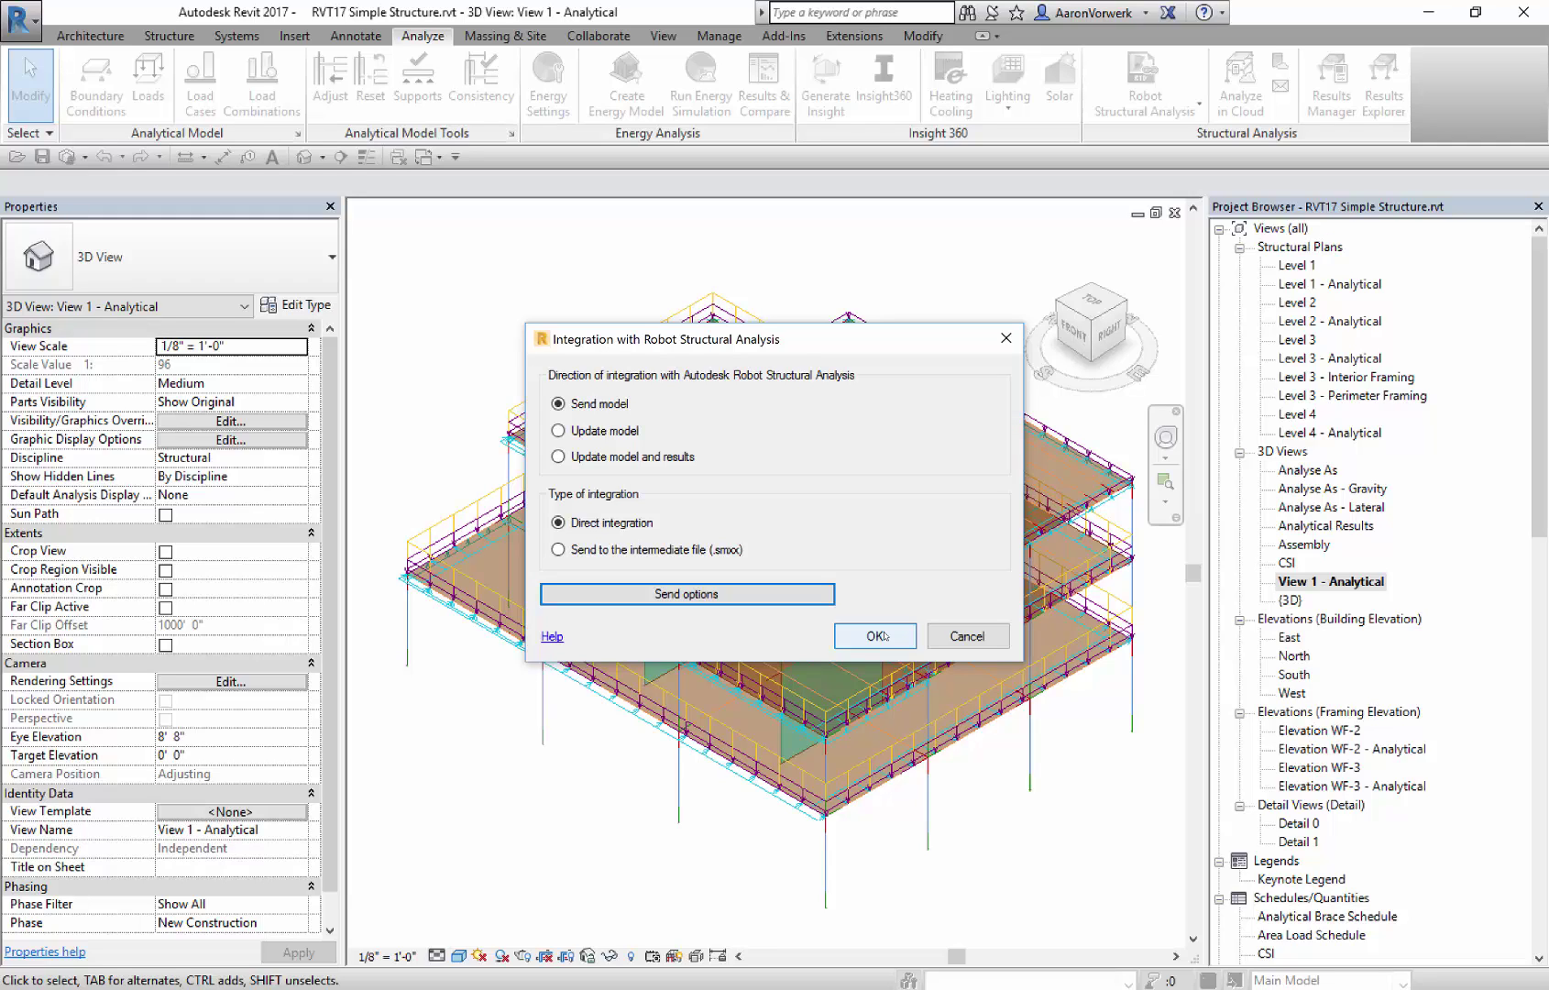
- Launch Robot with the imported Revit model and orbit the 3D view to check it
click(880, 636)
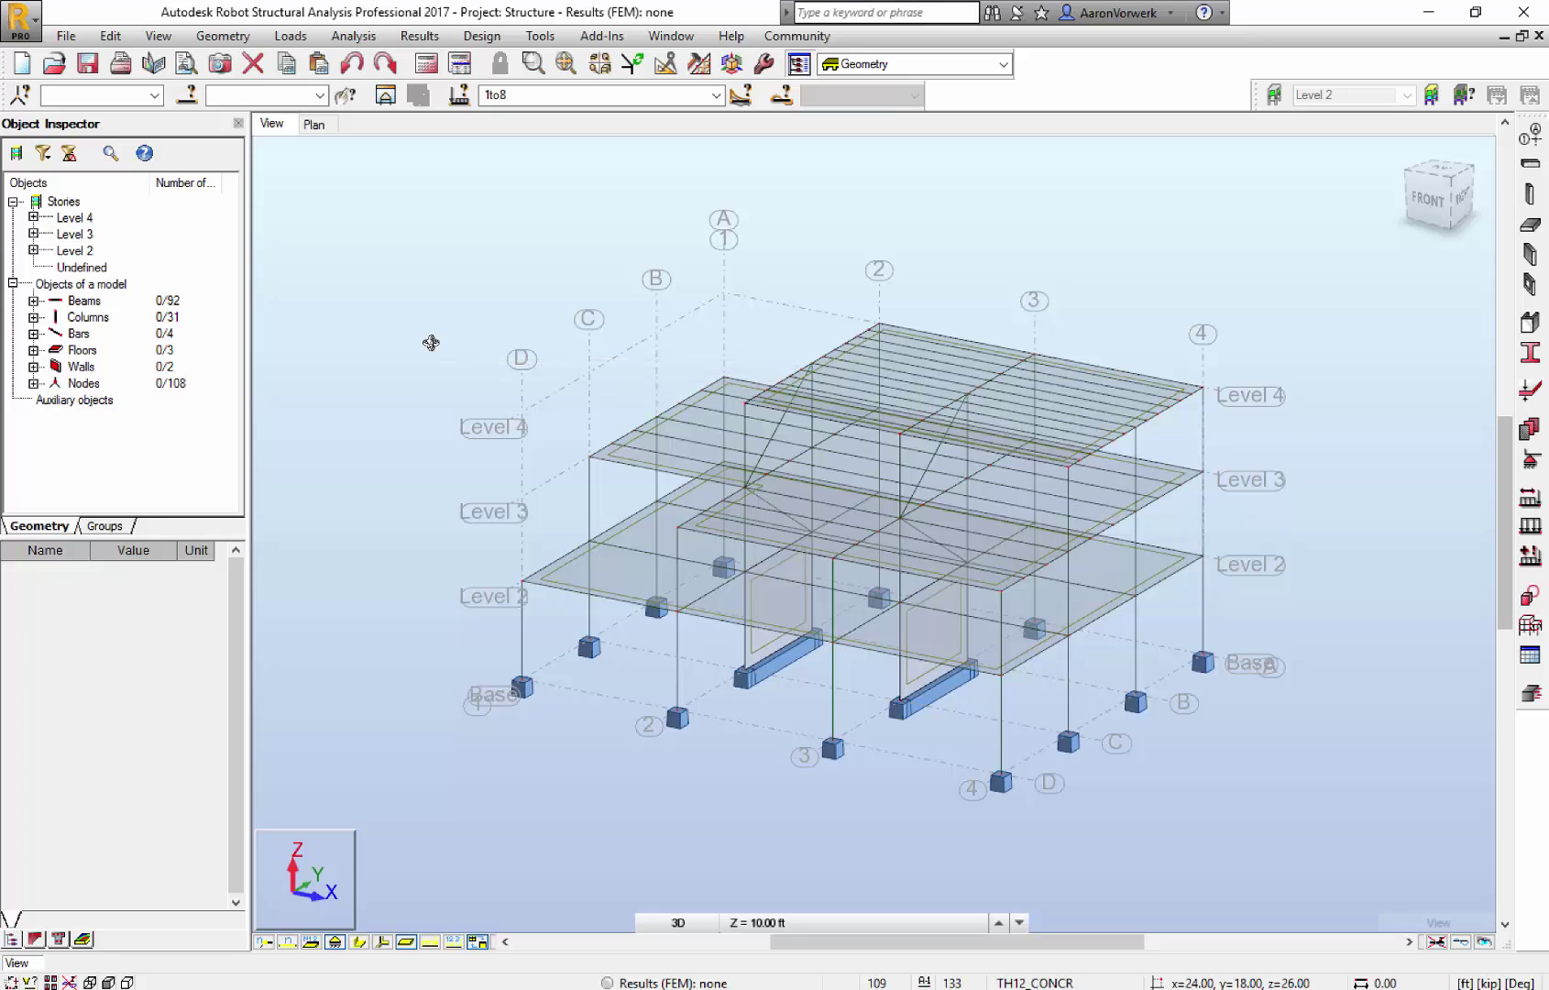
mouse_move(436, 640)
shift+middle_down()
mouse_move(470, 683)
mouse_move(448, 666)
mouse_move(456, 685)
shift+middle_up()
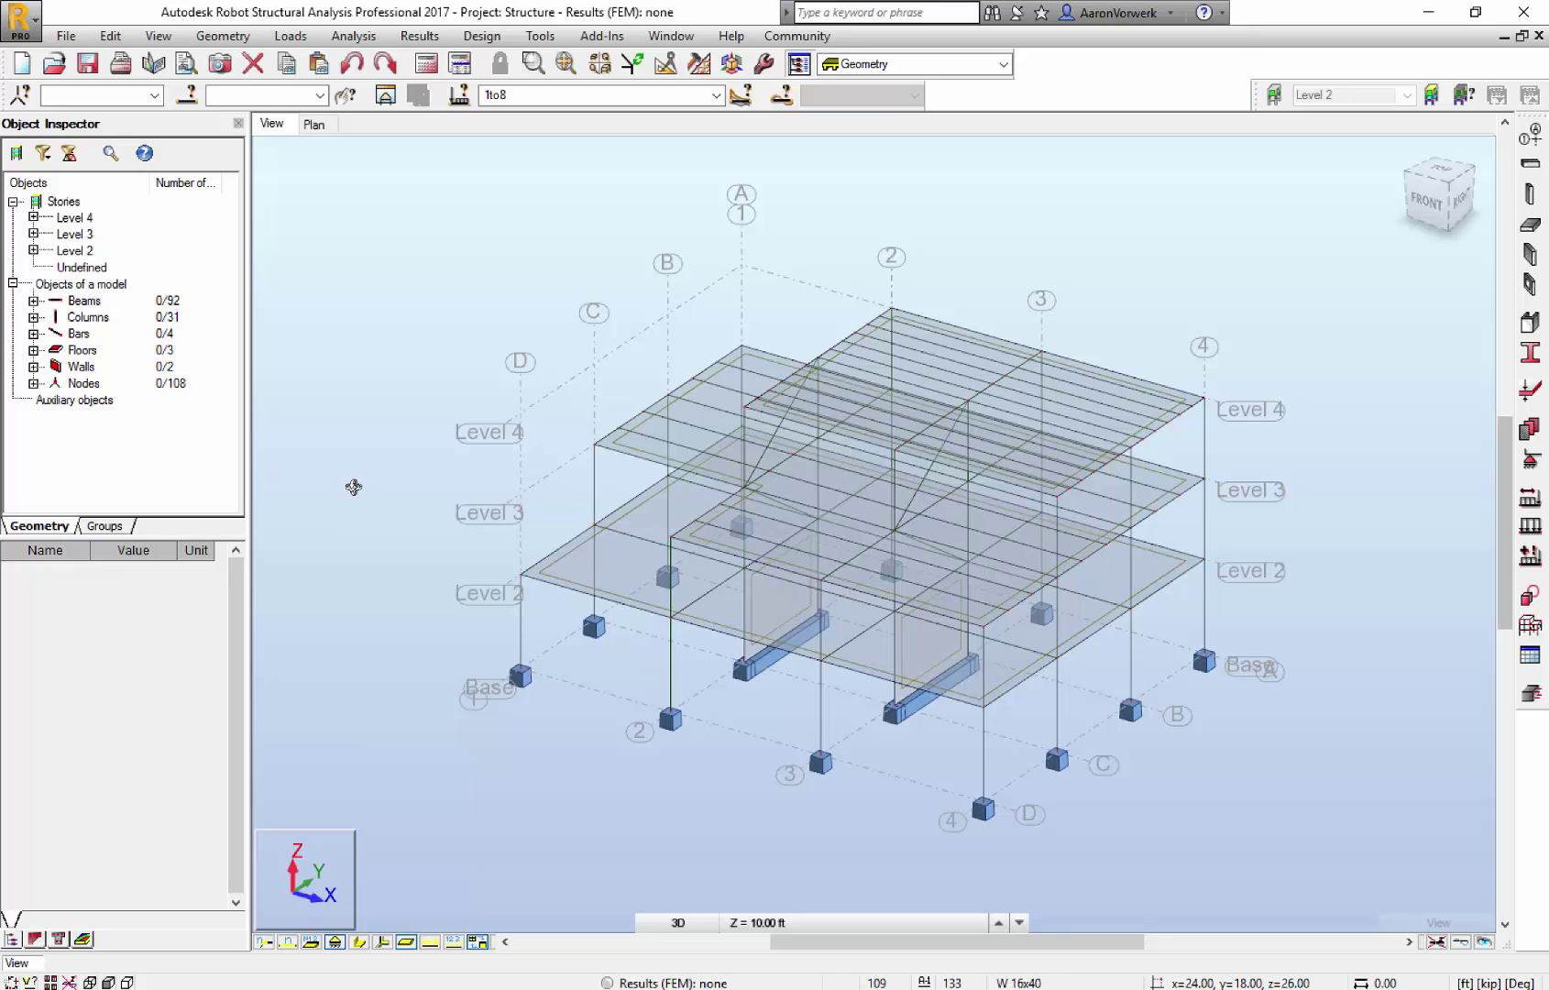
- Generate full automatic LRFD ASCE 7-10 load combinations for ULS and SLS via Loads > Automatic Combinations
click(289, 36)
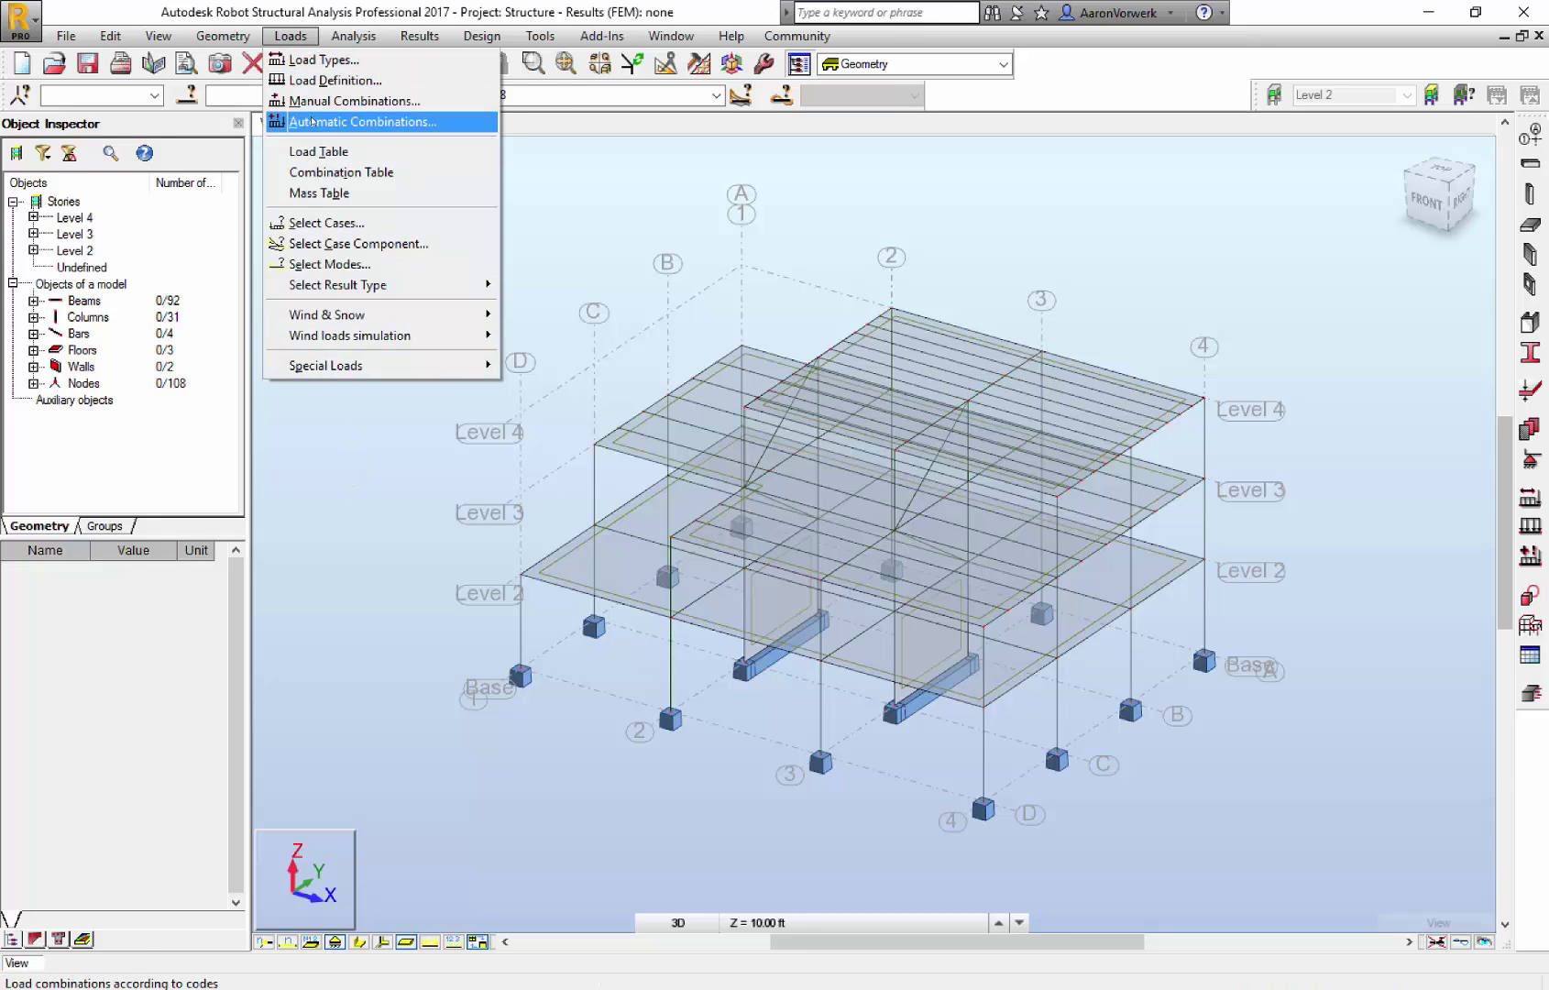
click(314, 123)
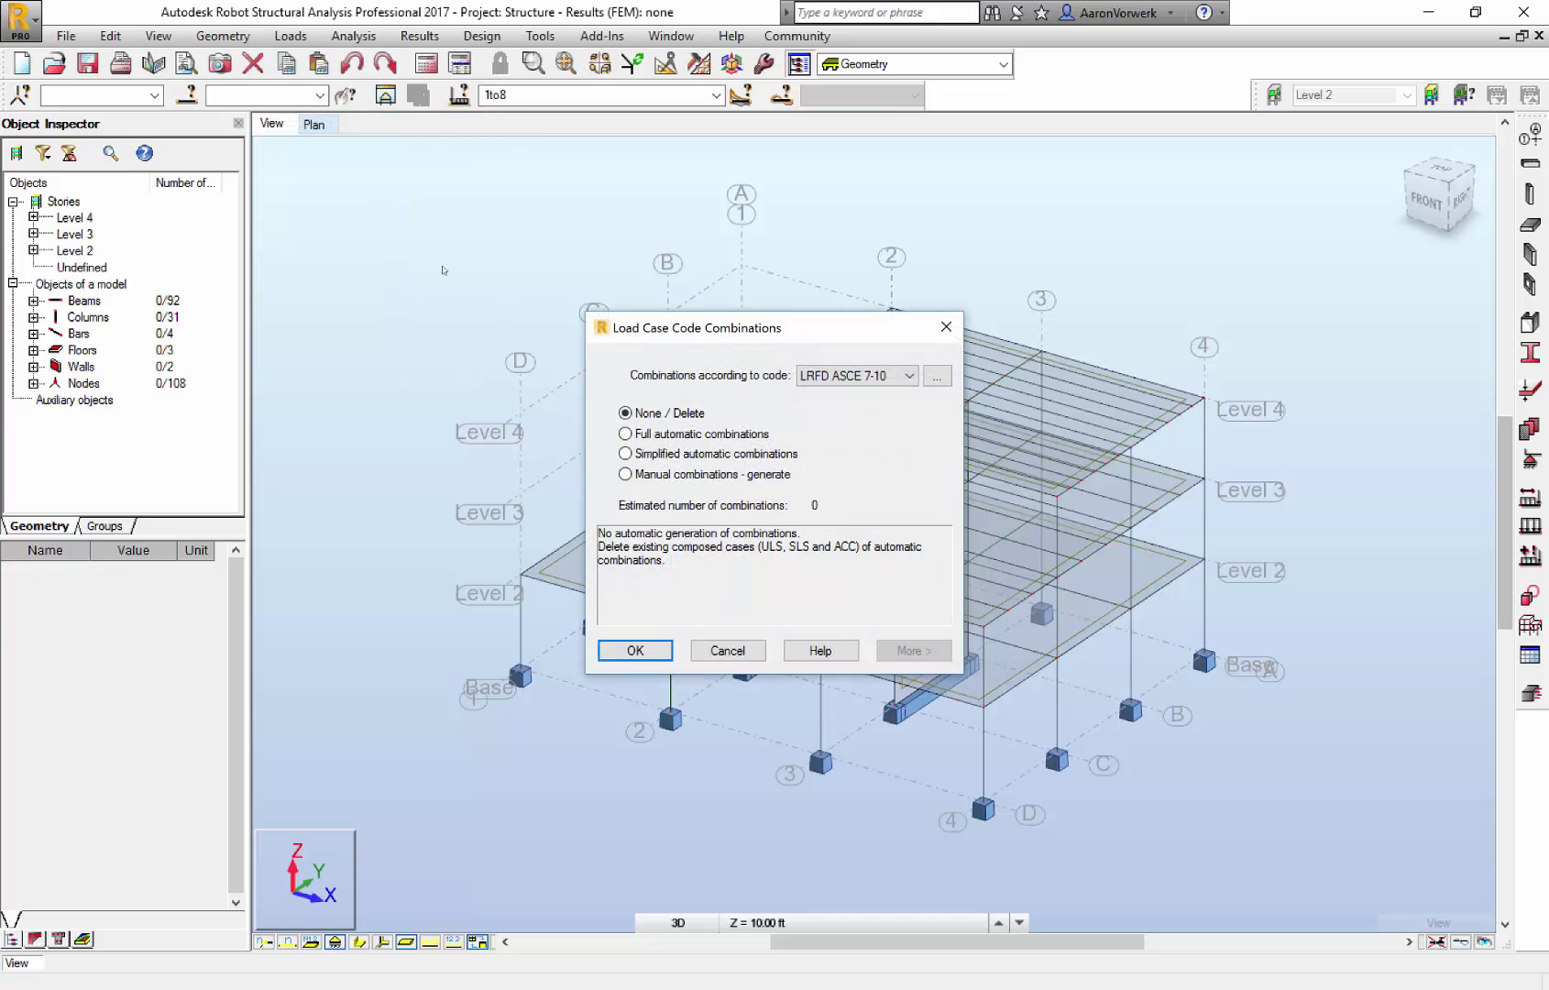
click(626, 434)
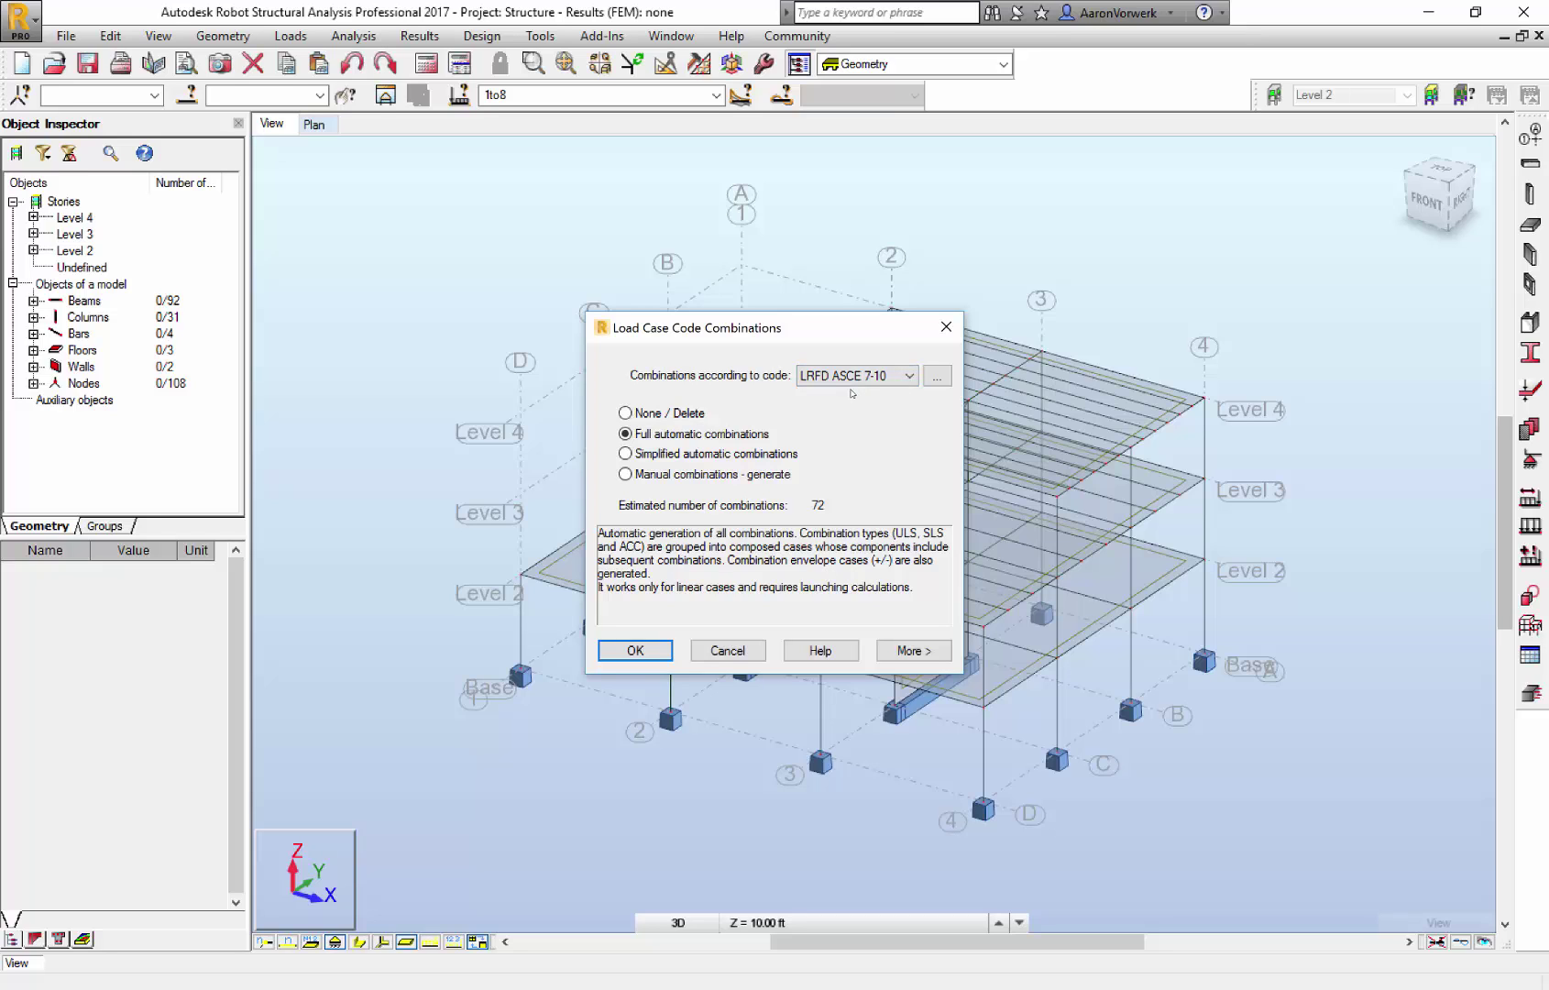
click(914, 652)
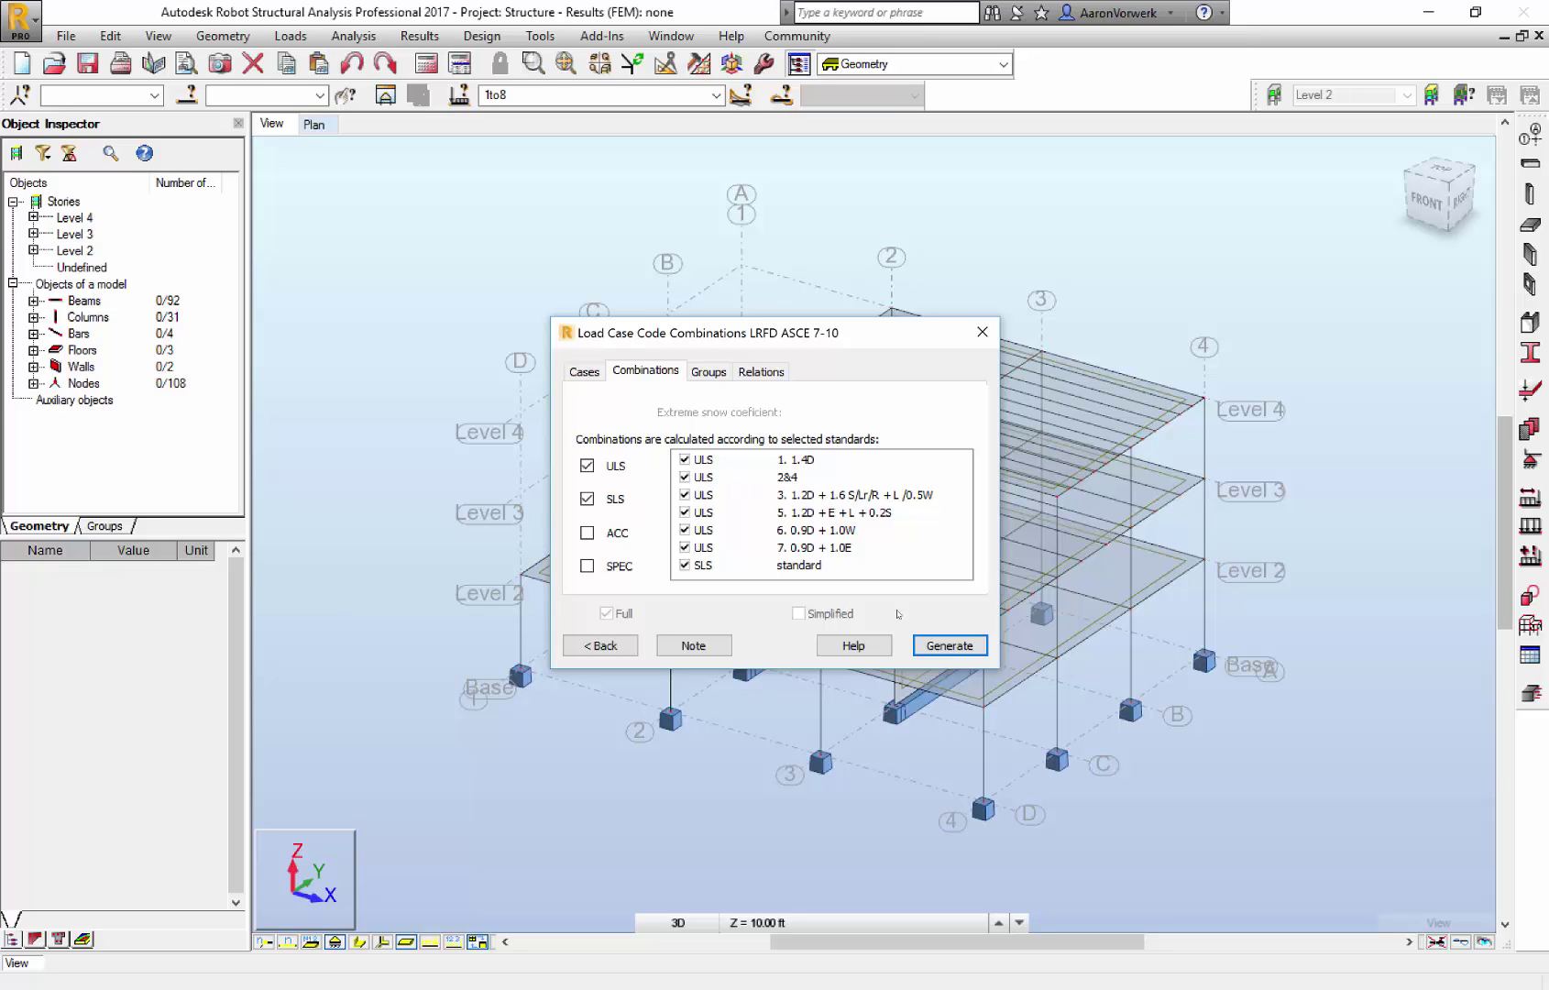
click(949, 646)
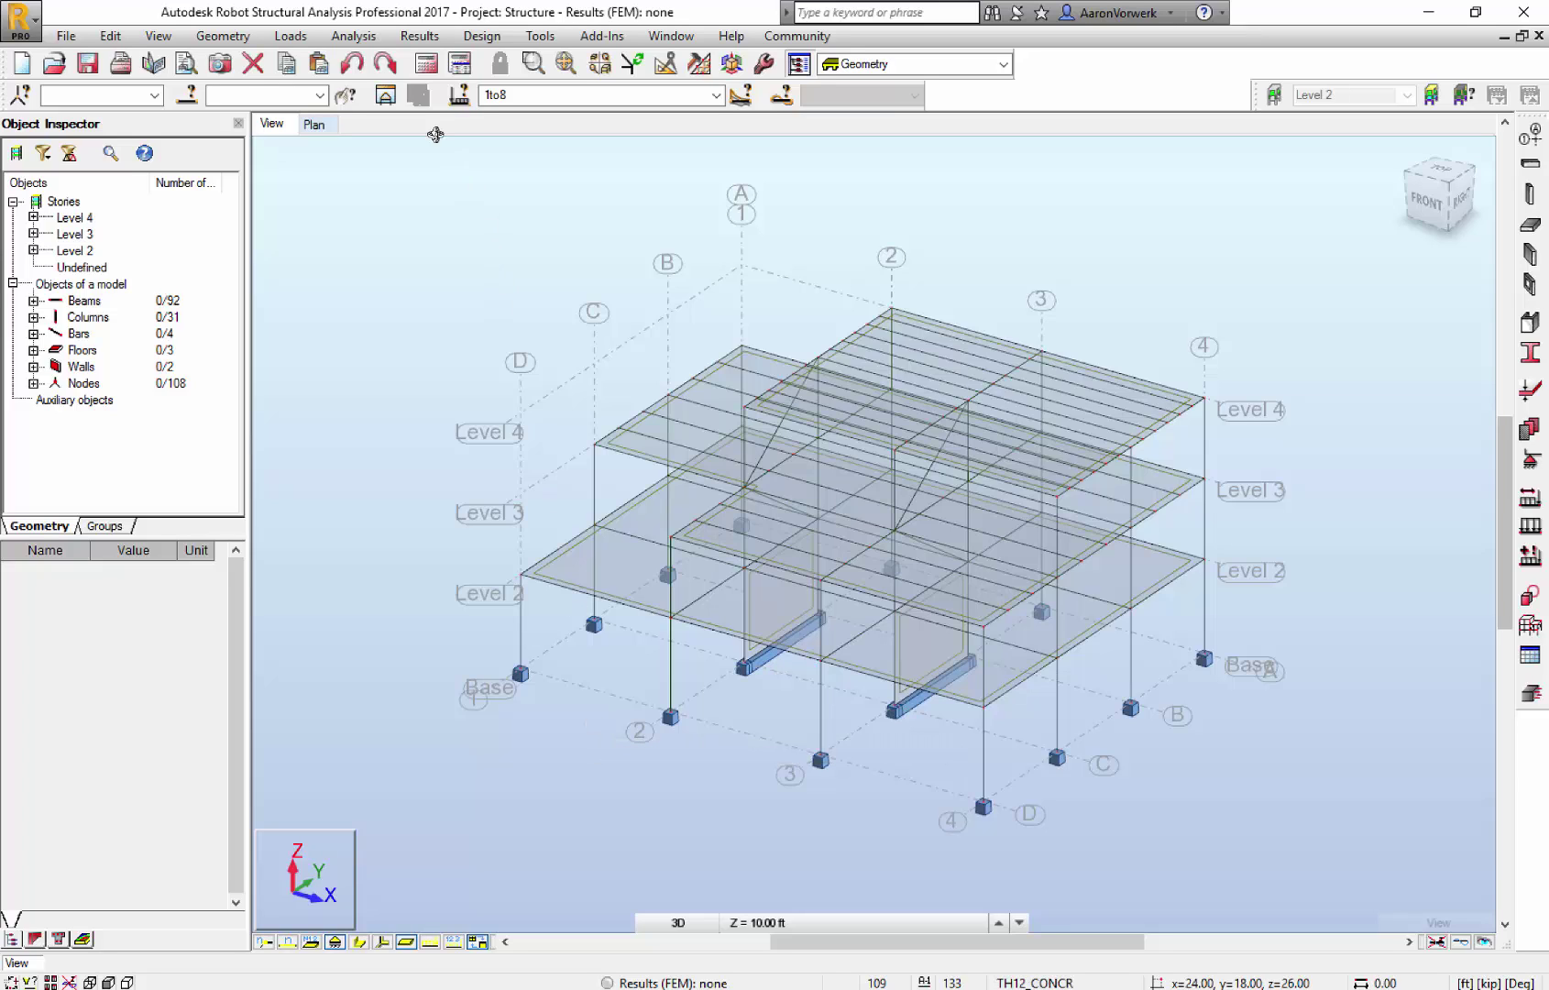
- Show the Options of FE Mesh Generation toolbar from Analysis > Meshing and place it over the model view
click(353, 34)
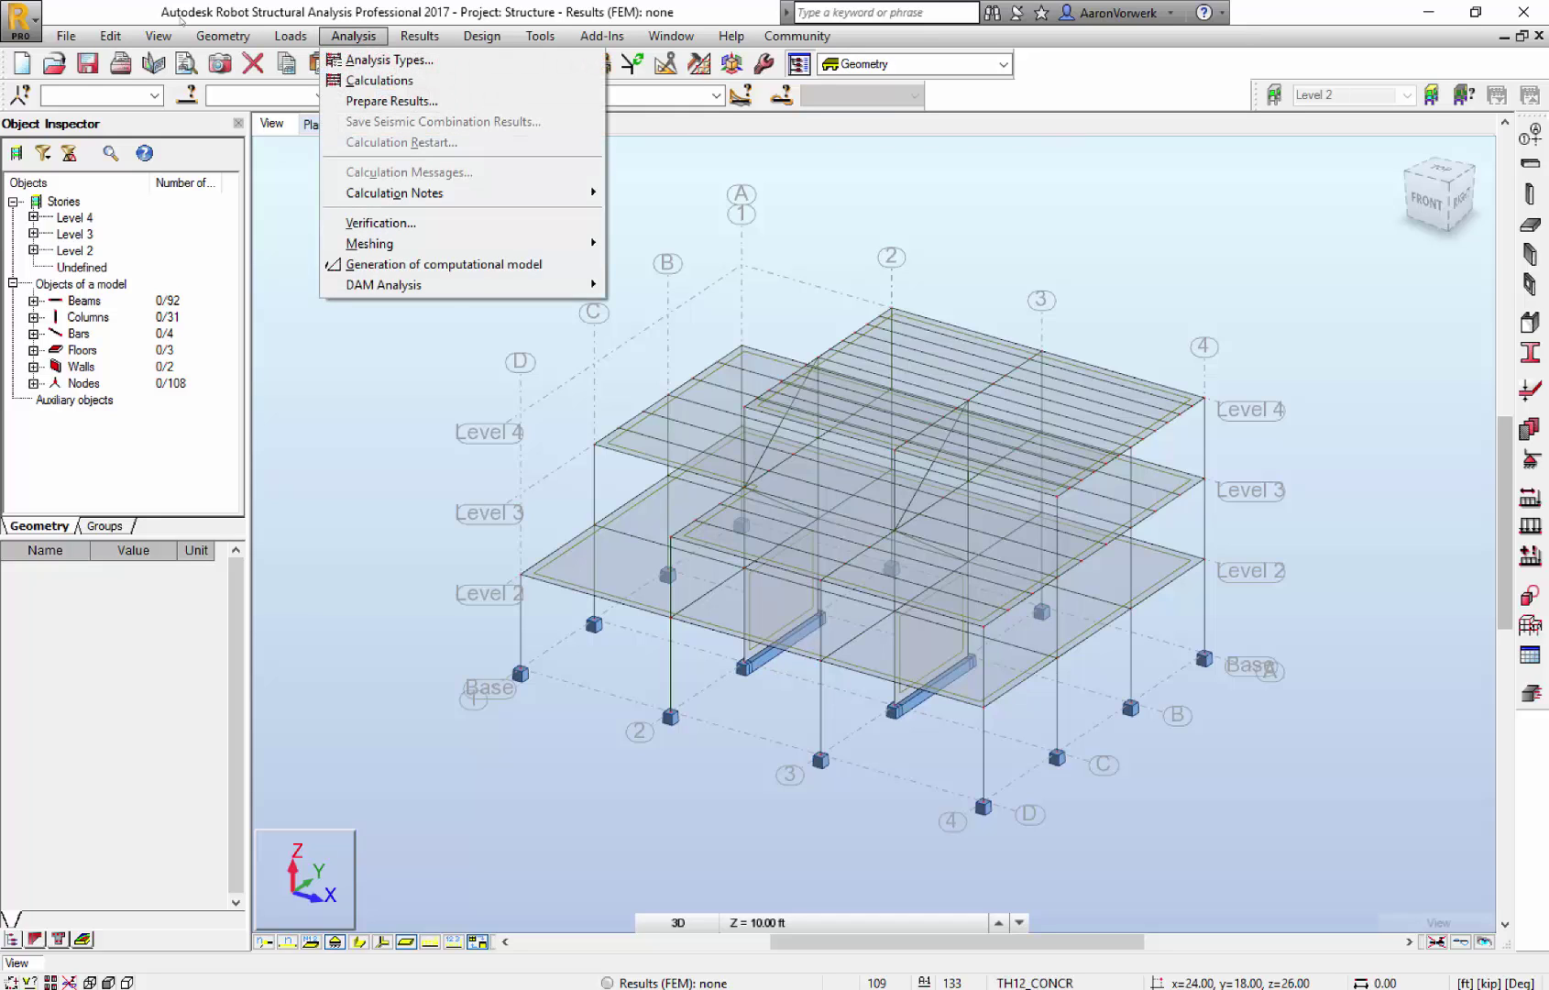
mouse_move(460, 243)
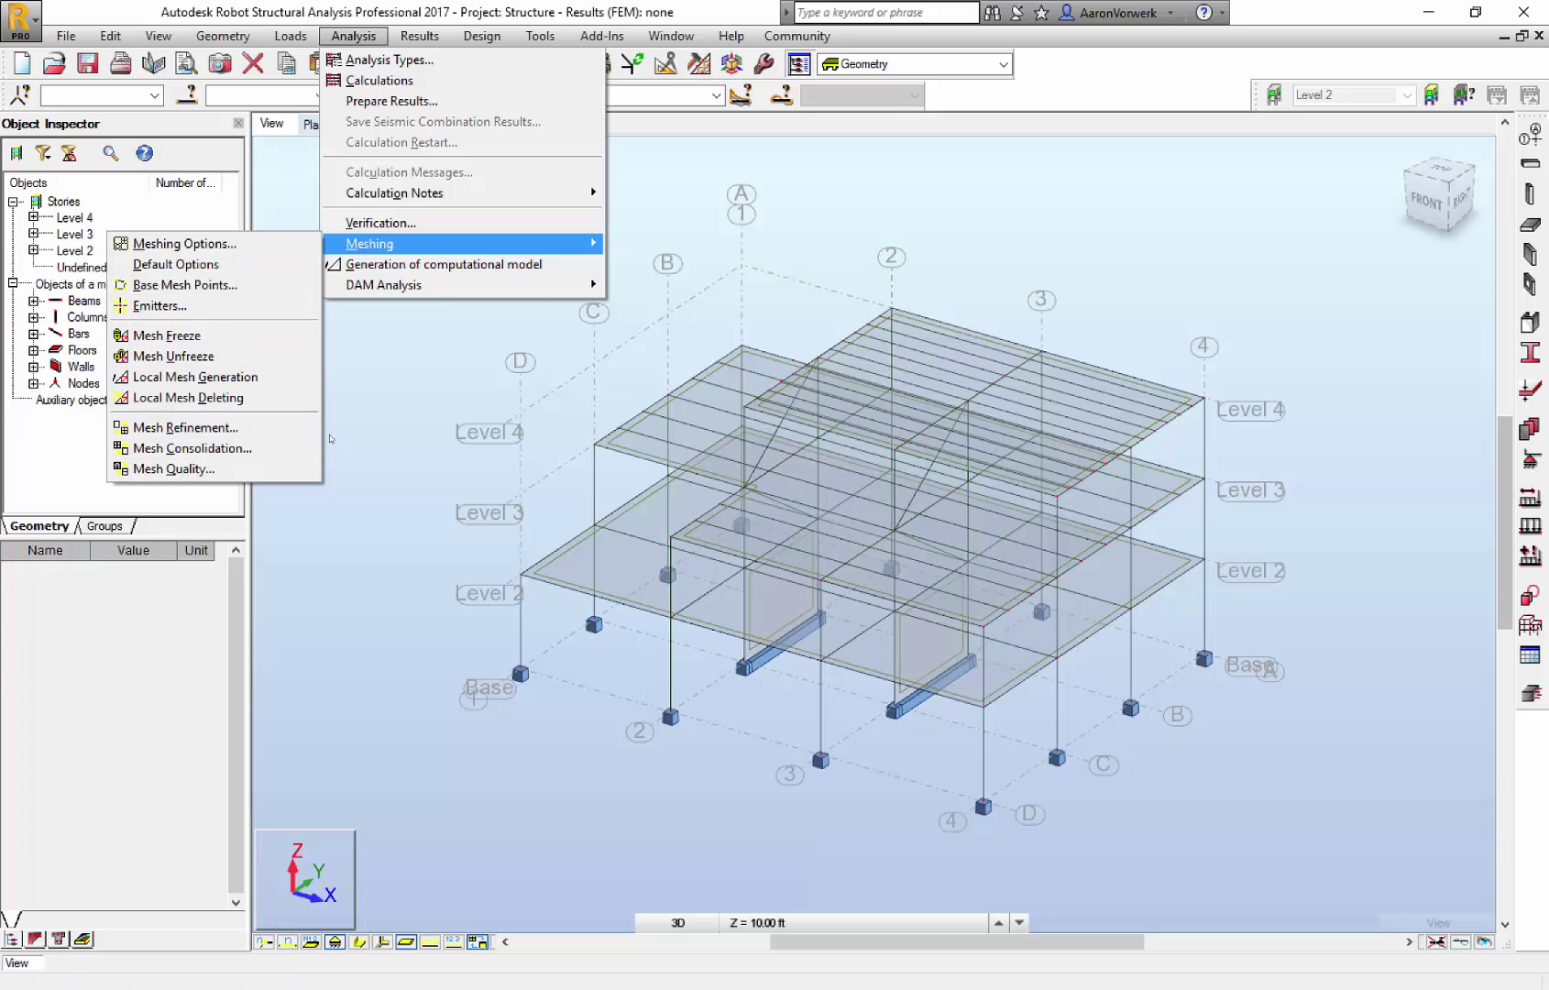
click(828, 184)
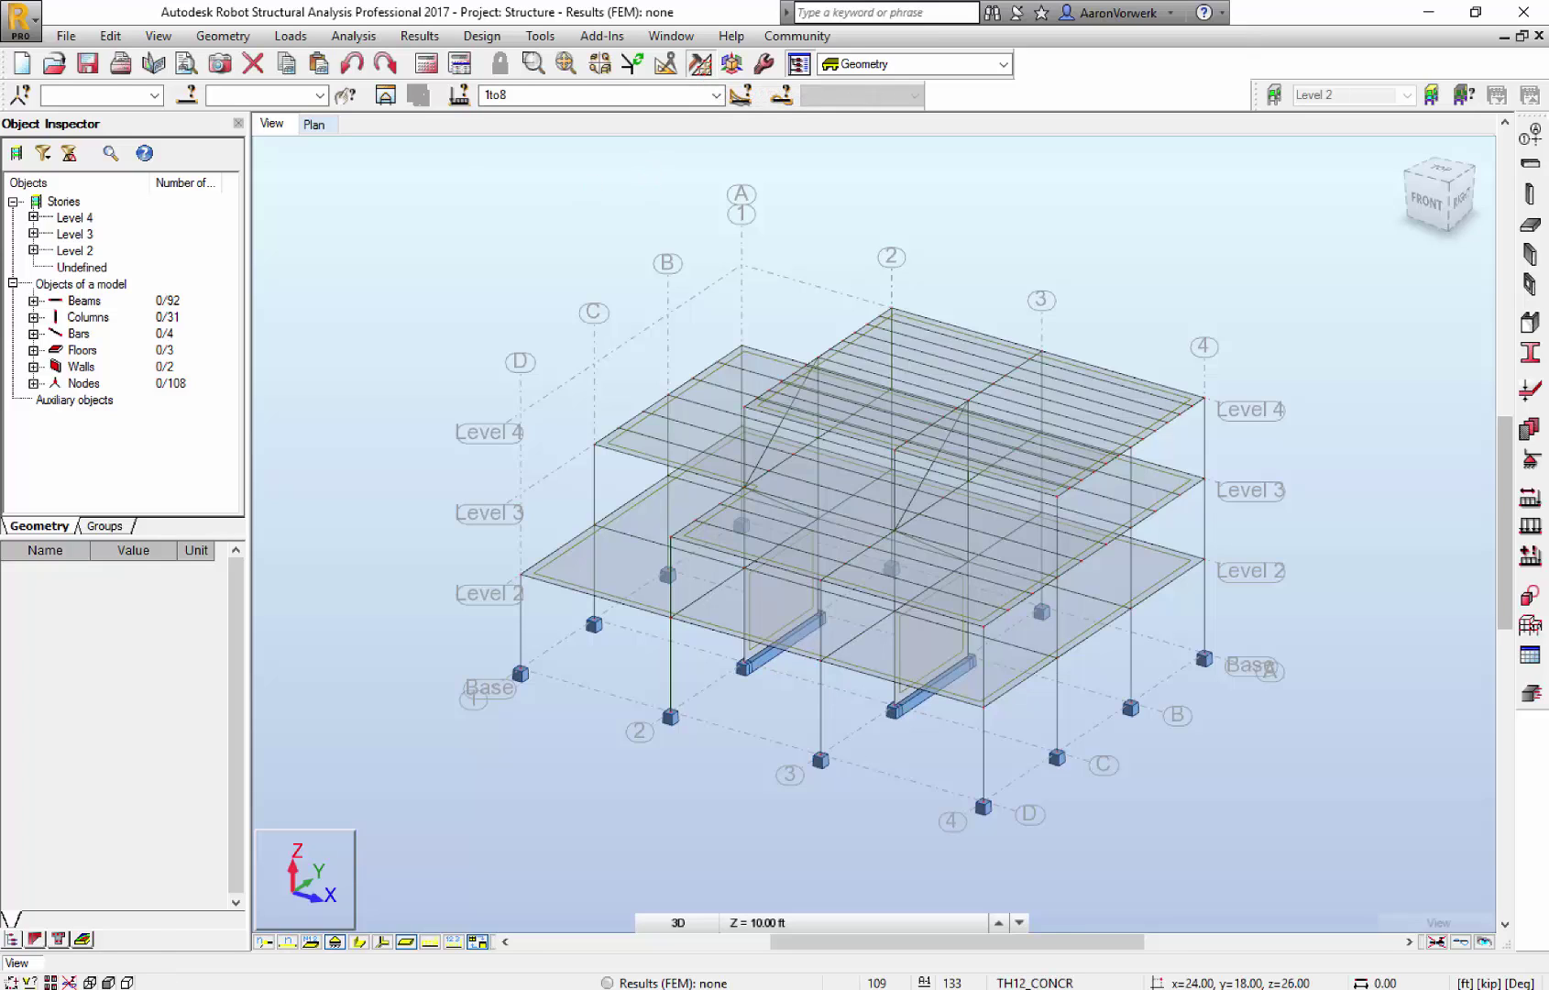
mouse_move(12, 288)
mouse_down()
mouse_move(378, 195)
mouse_move(775, 372)
mouse_up()
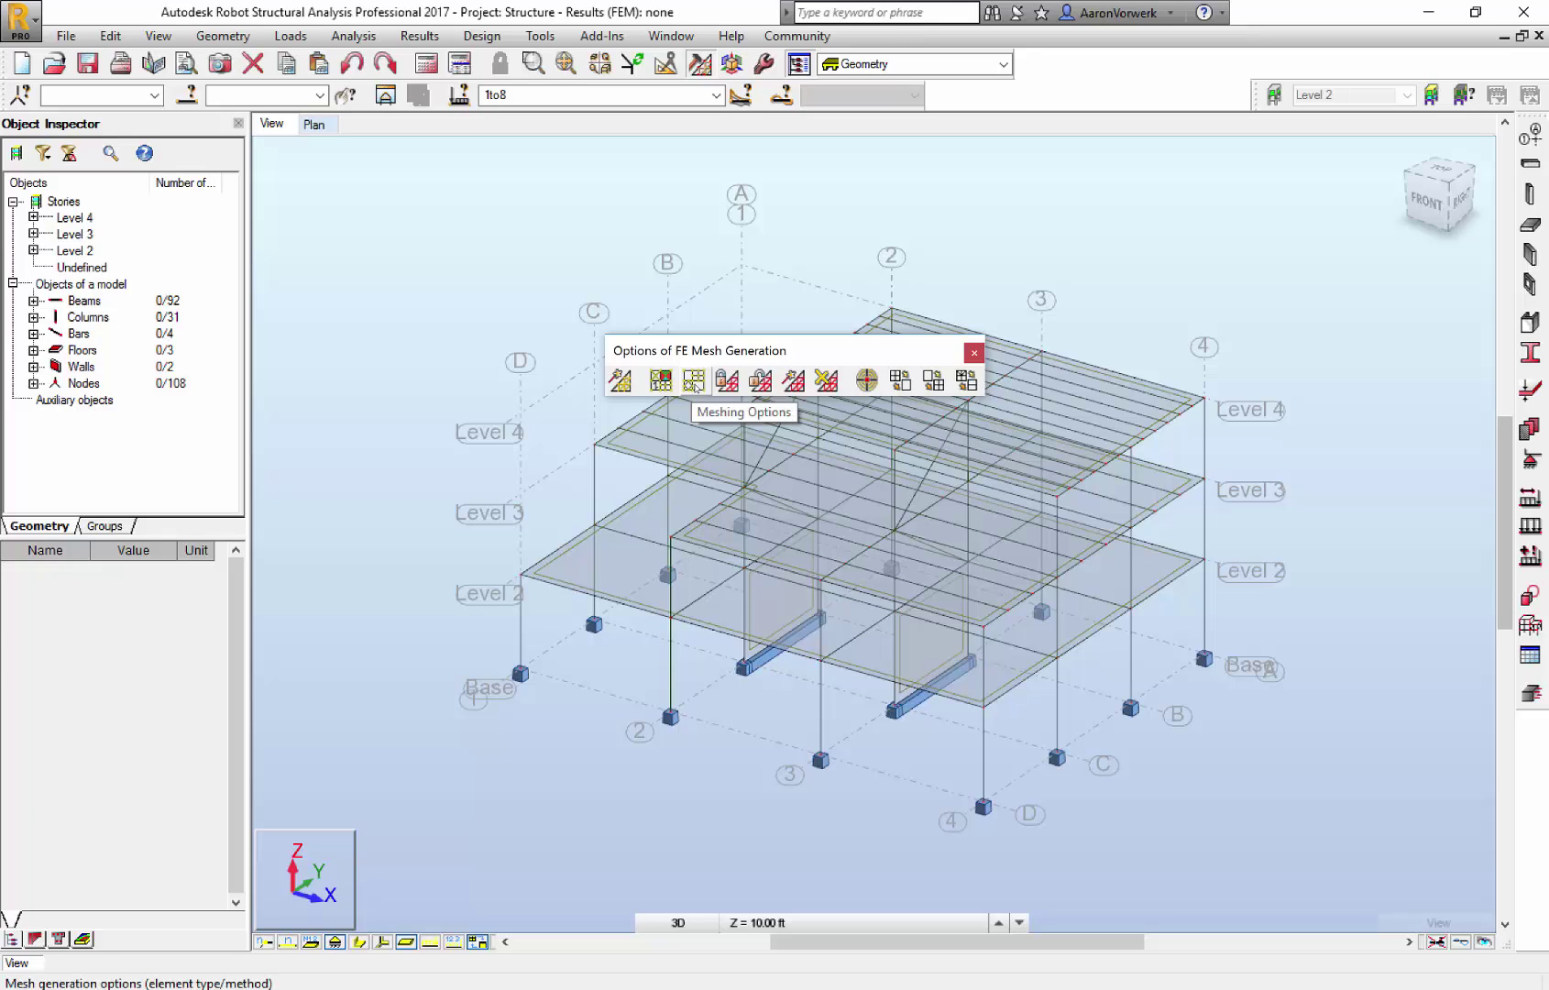
- Set meshing for all panels to complex Delaunay with element size 2 and confirm the advanced options
click(695, 382)
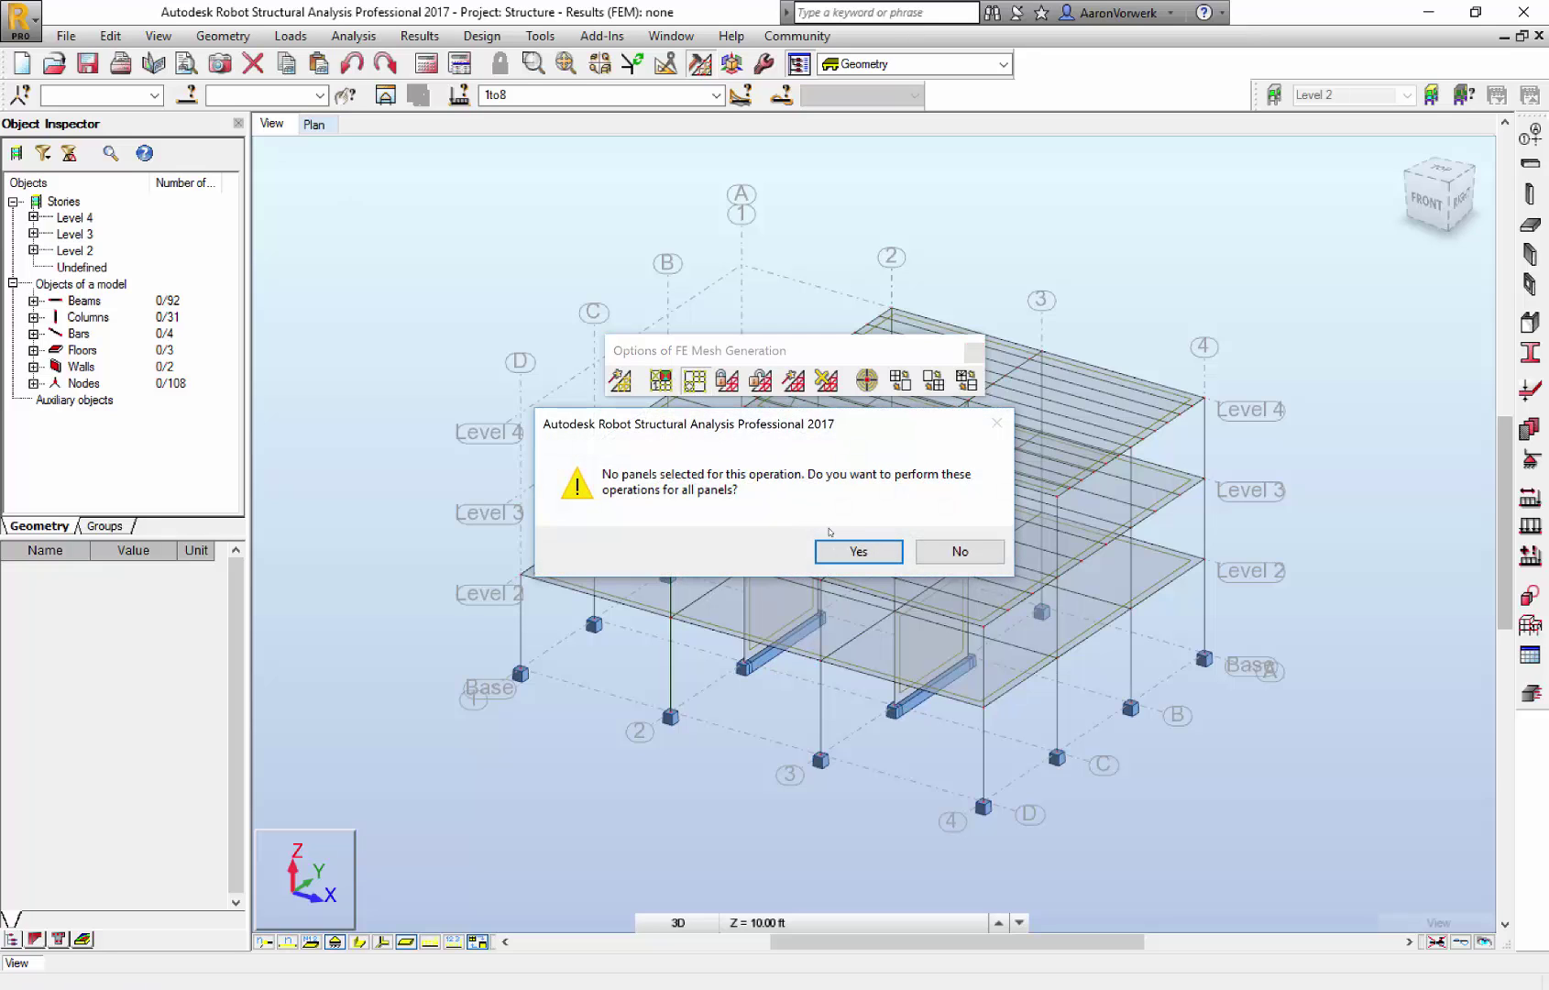
click(858, 551)
click(939, 384)
double_click(1035, 510)
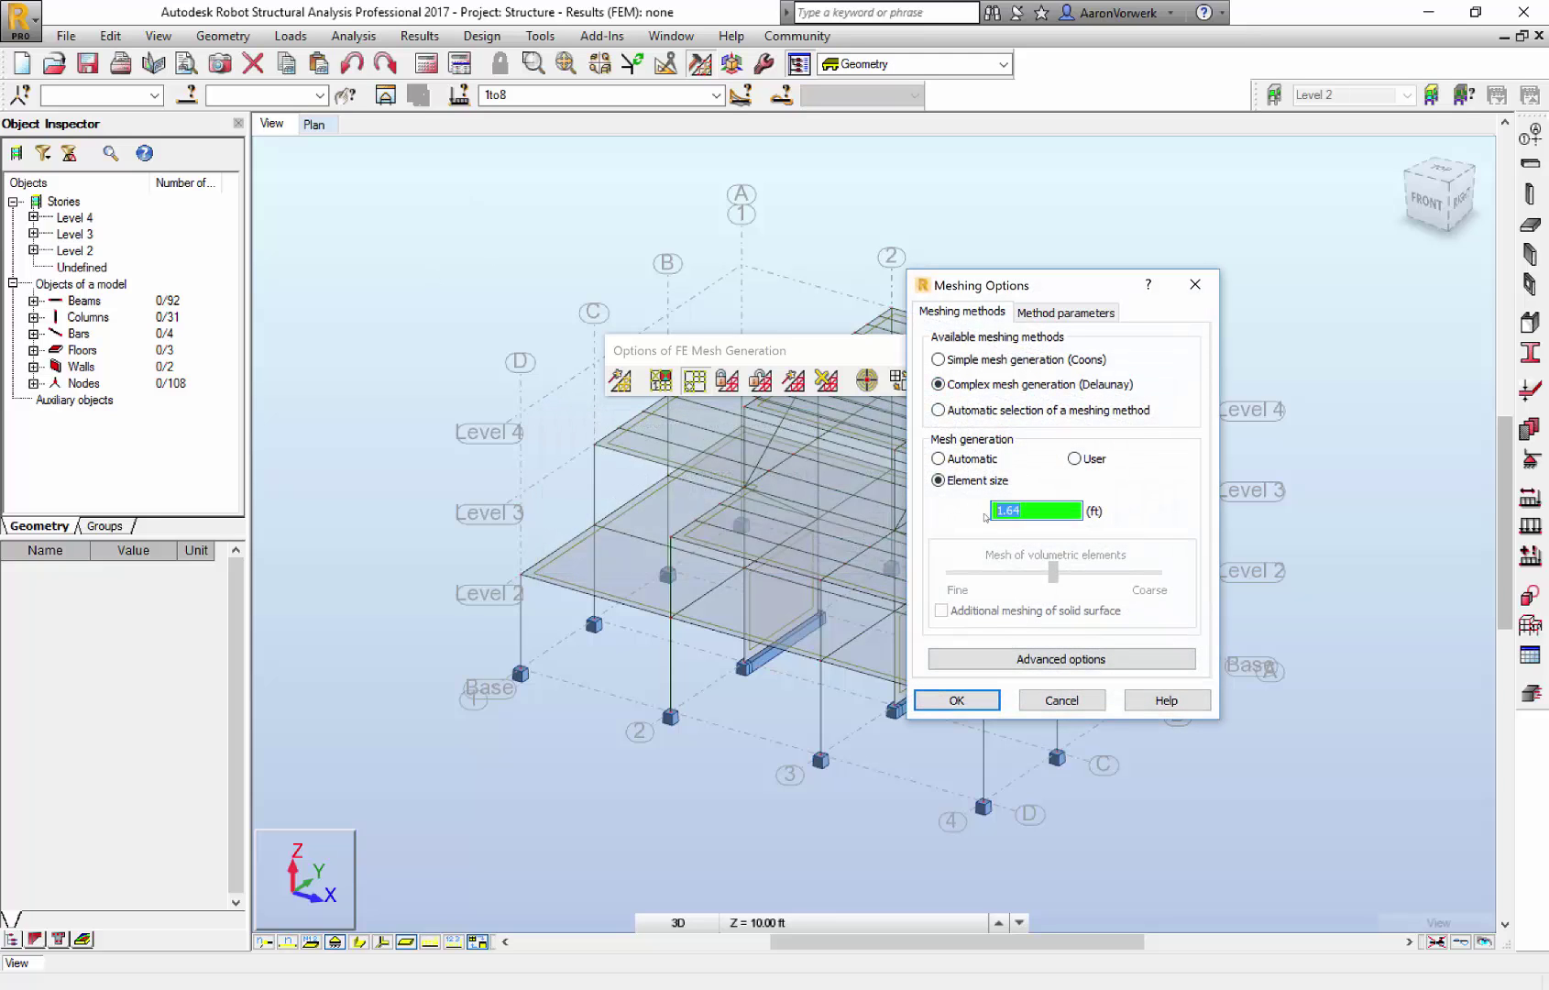
text(2)
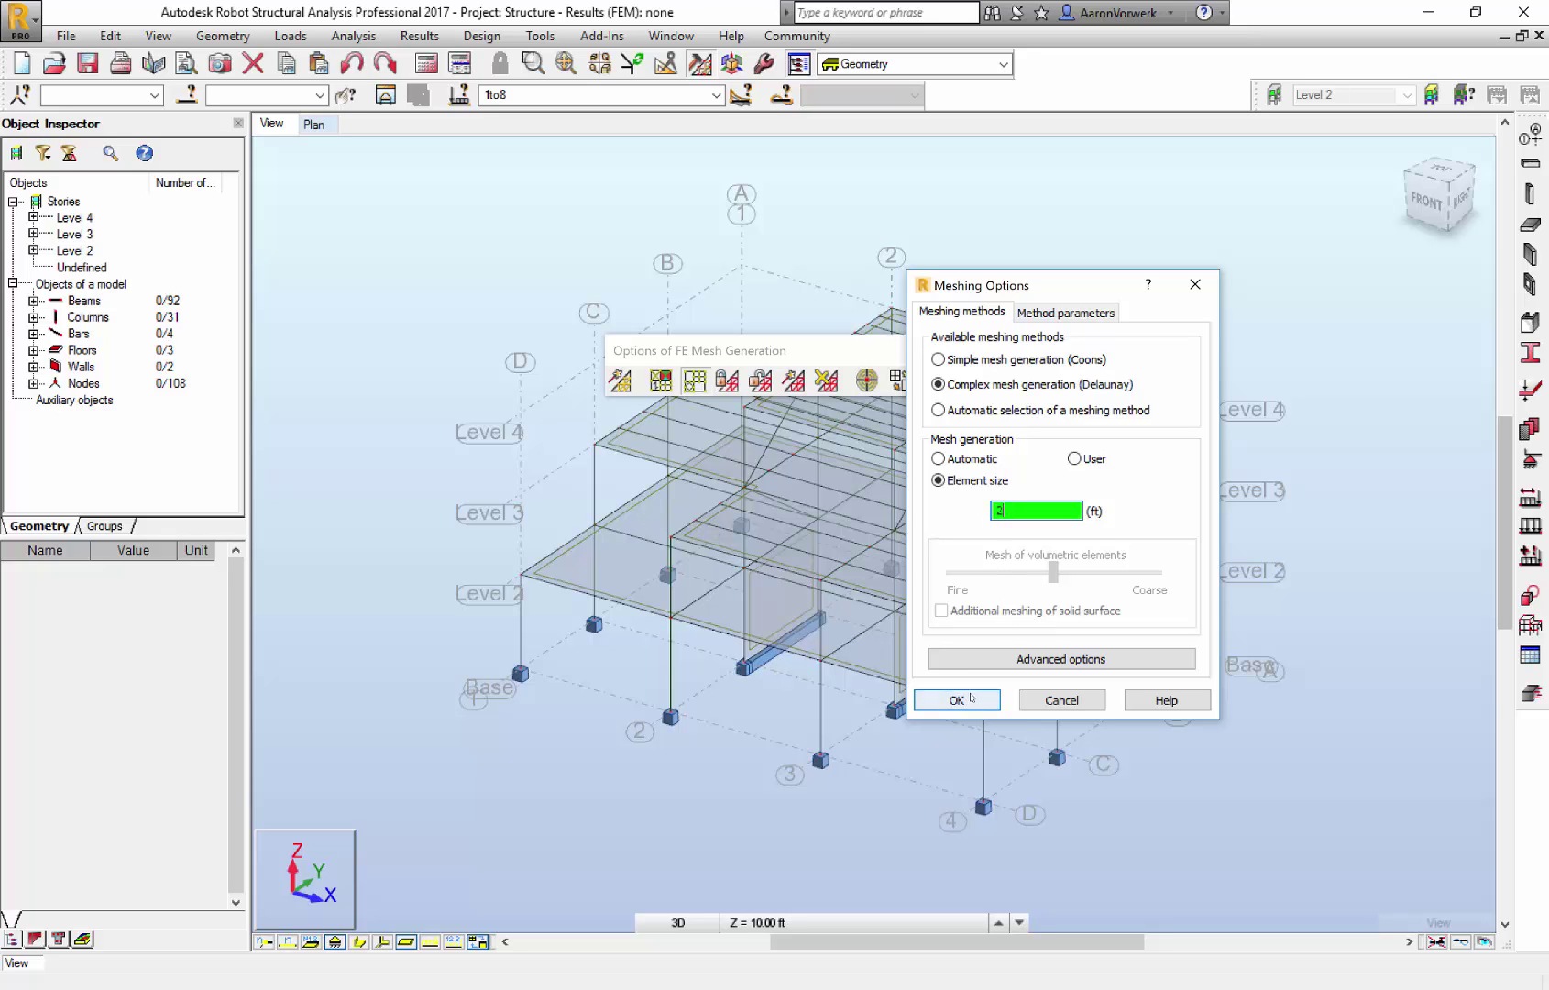
click(1061, 659)
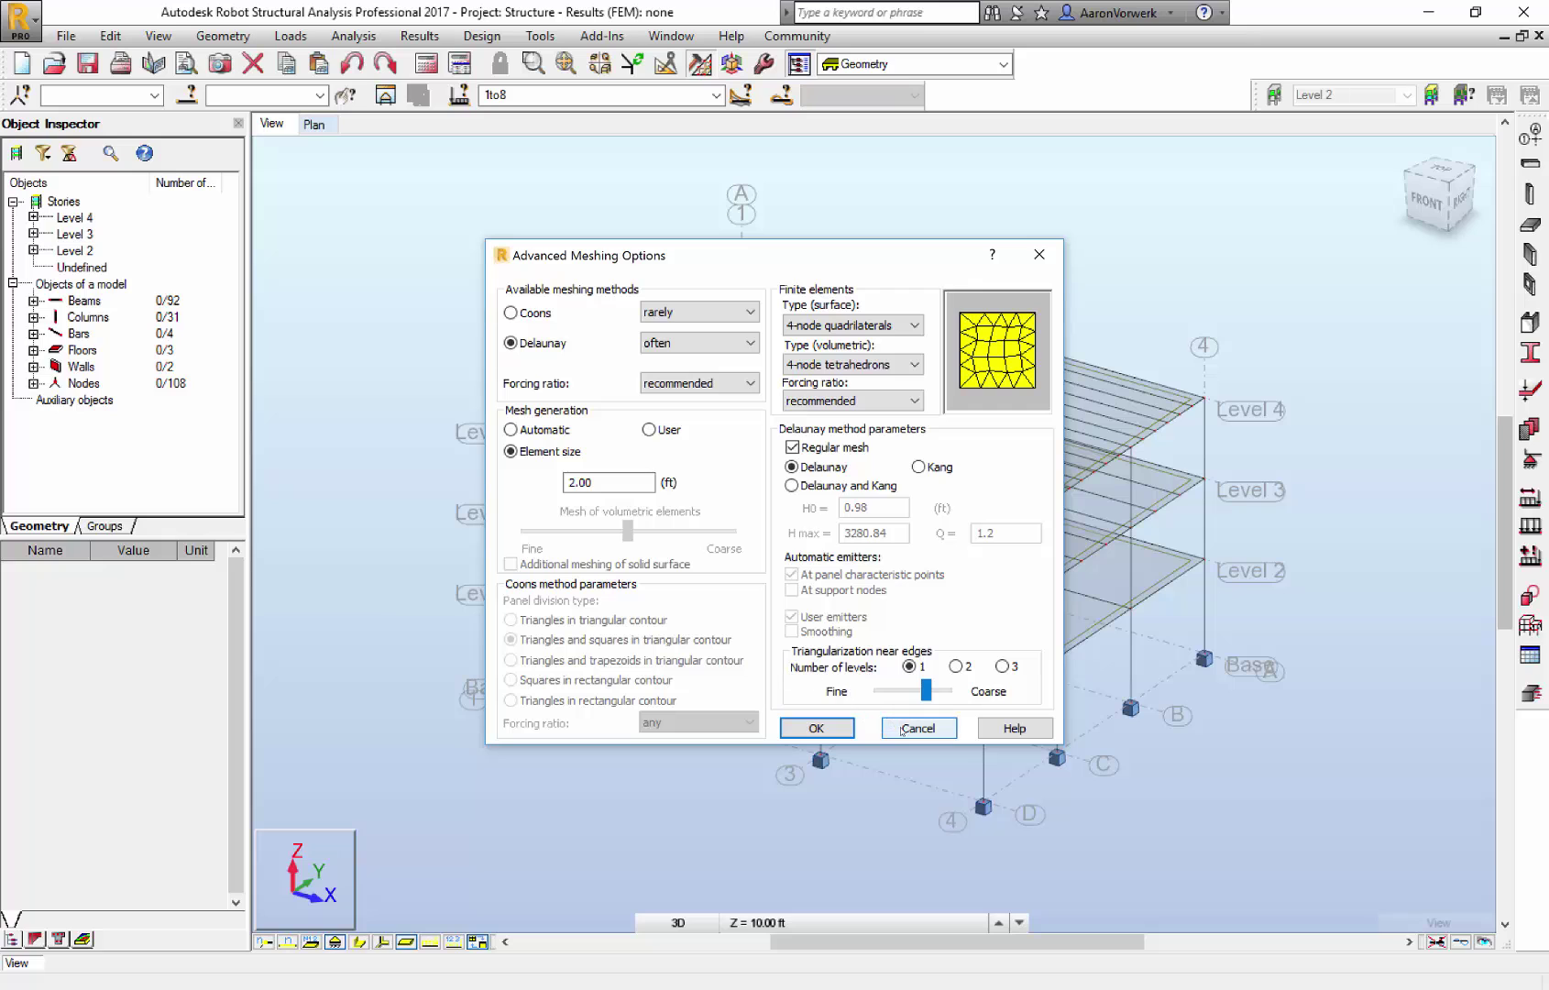
click(816, 727)
- Select all floor and wall panels and generate the finite element mesh on them
key(ctrl+a)
click(621, 379)
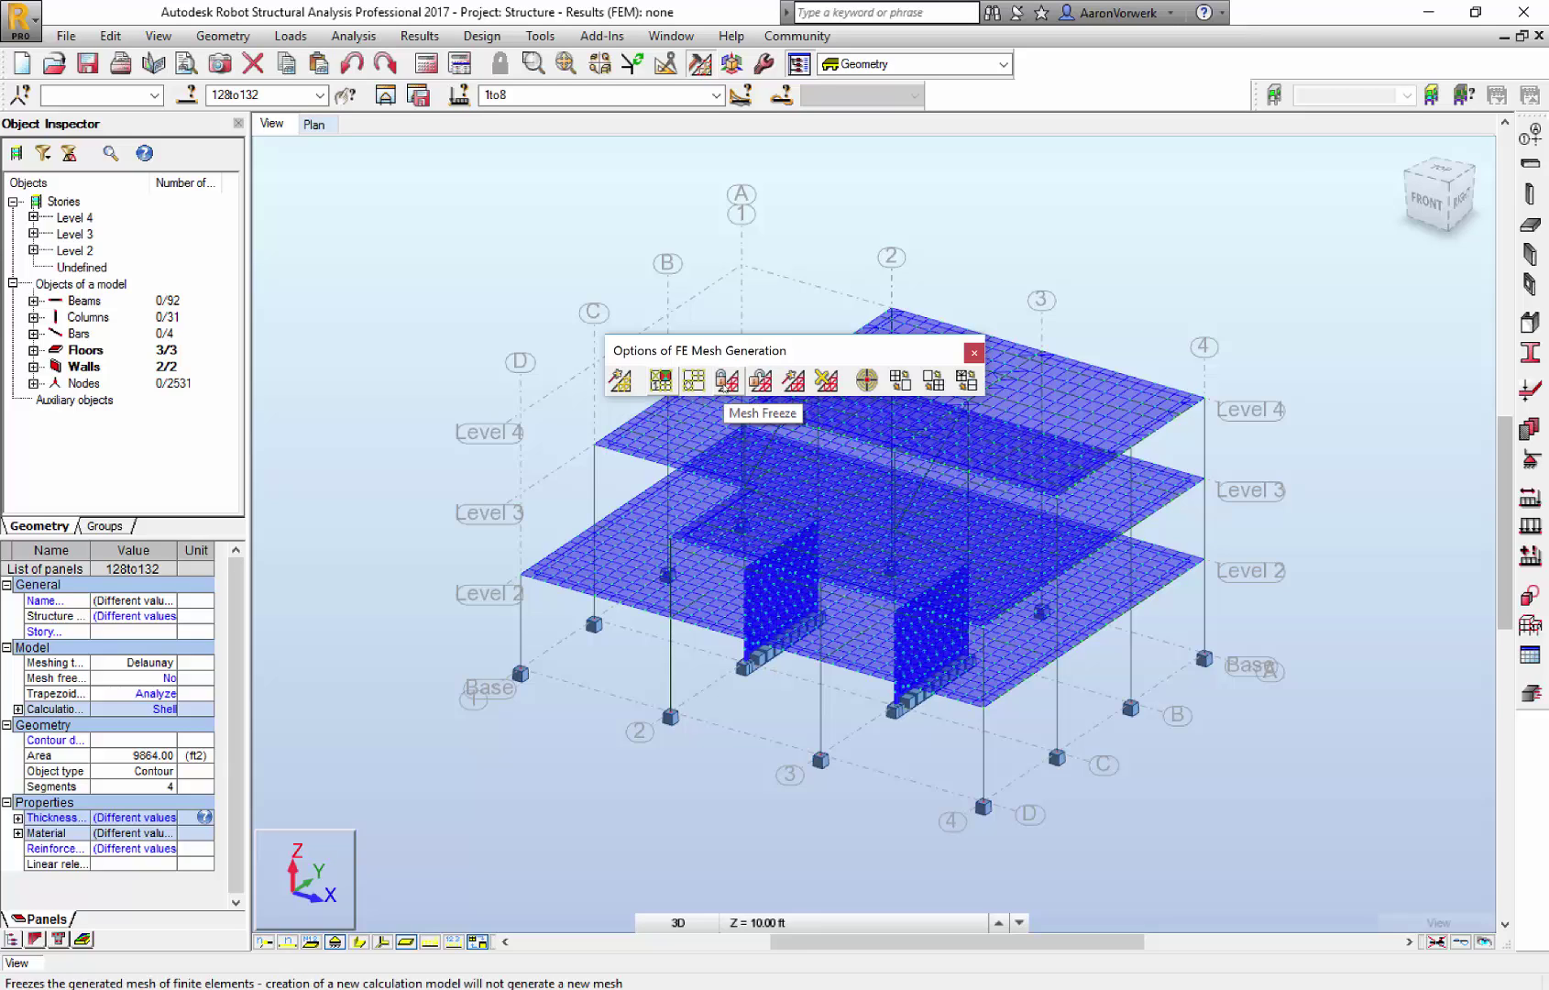
- Freeze the generated panel mesh, close the toolbar and clear the selection while inspecting the model
click(728, 382)
click(974, 352)
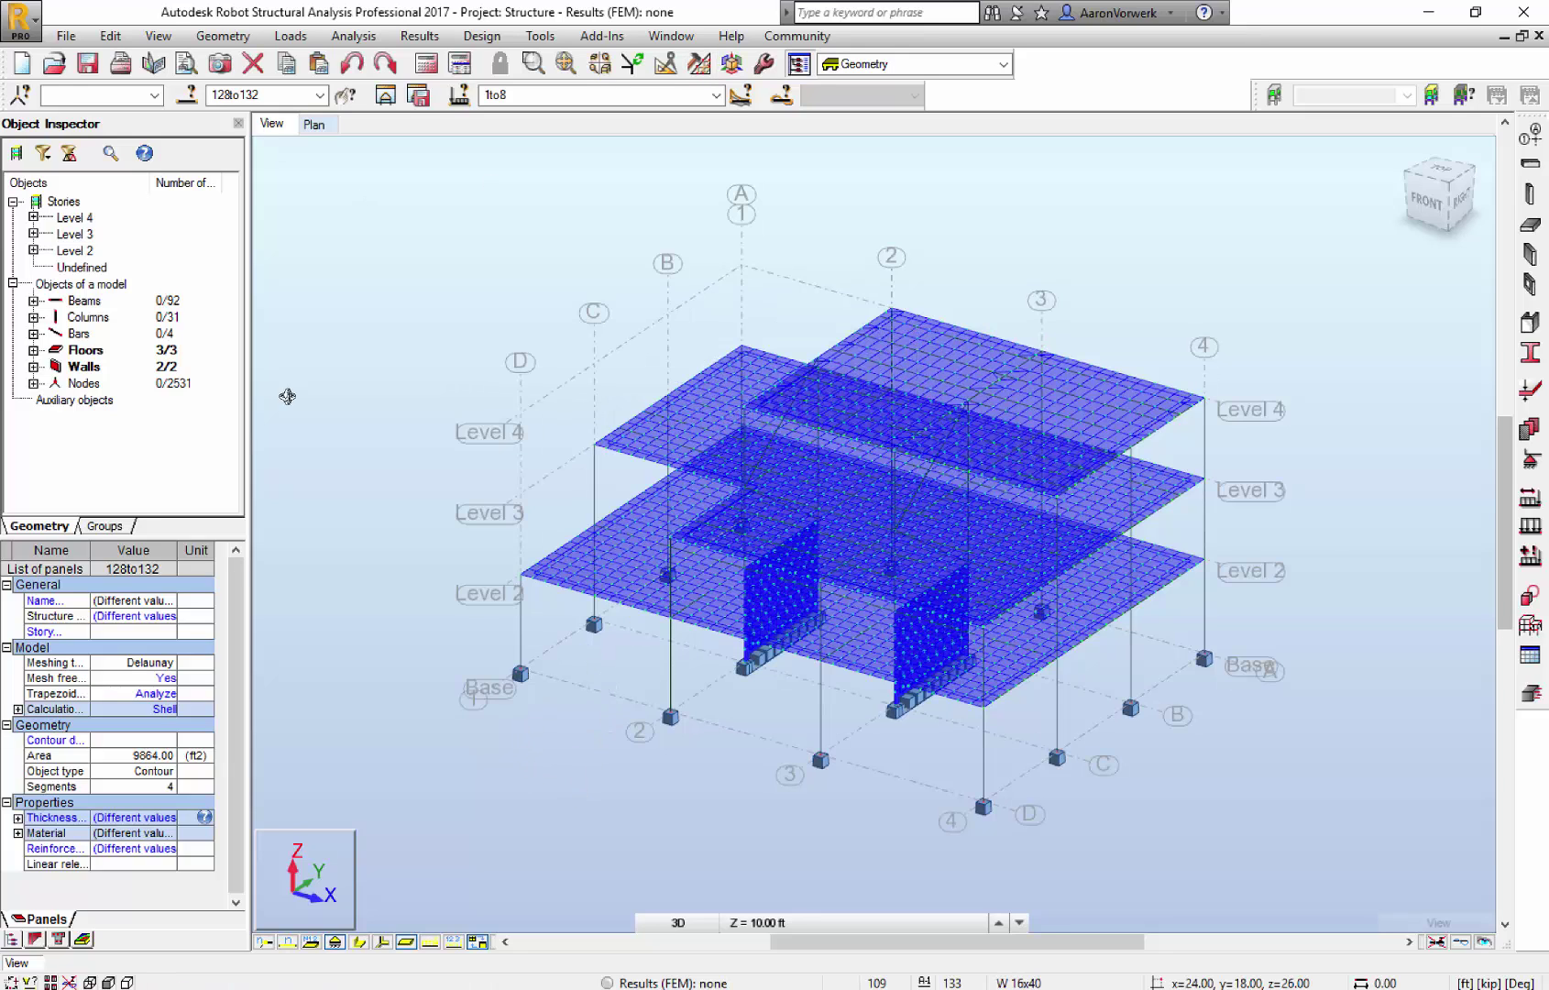
scroll(575, 793, up, 5)
middle_drag(615, 605, 632, 712)
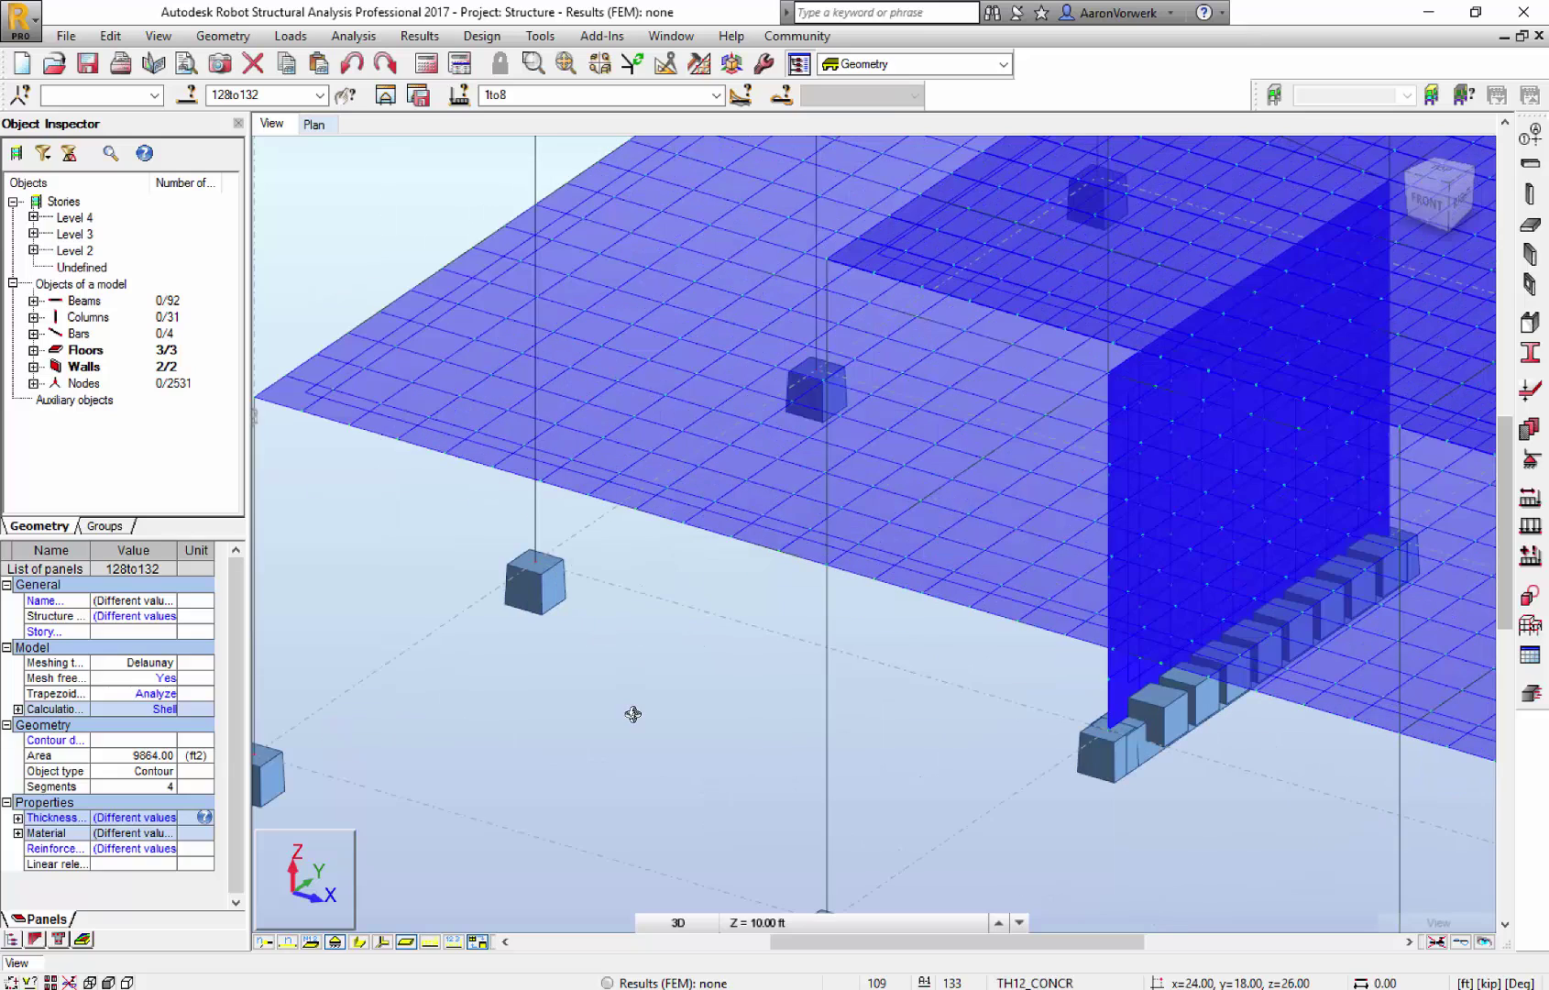
key(Escape)
scroll(598, 291, up, 5)
middle_drag(597, 291, 630, 327)
middle_drag(641, 448, 699, 517)
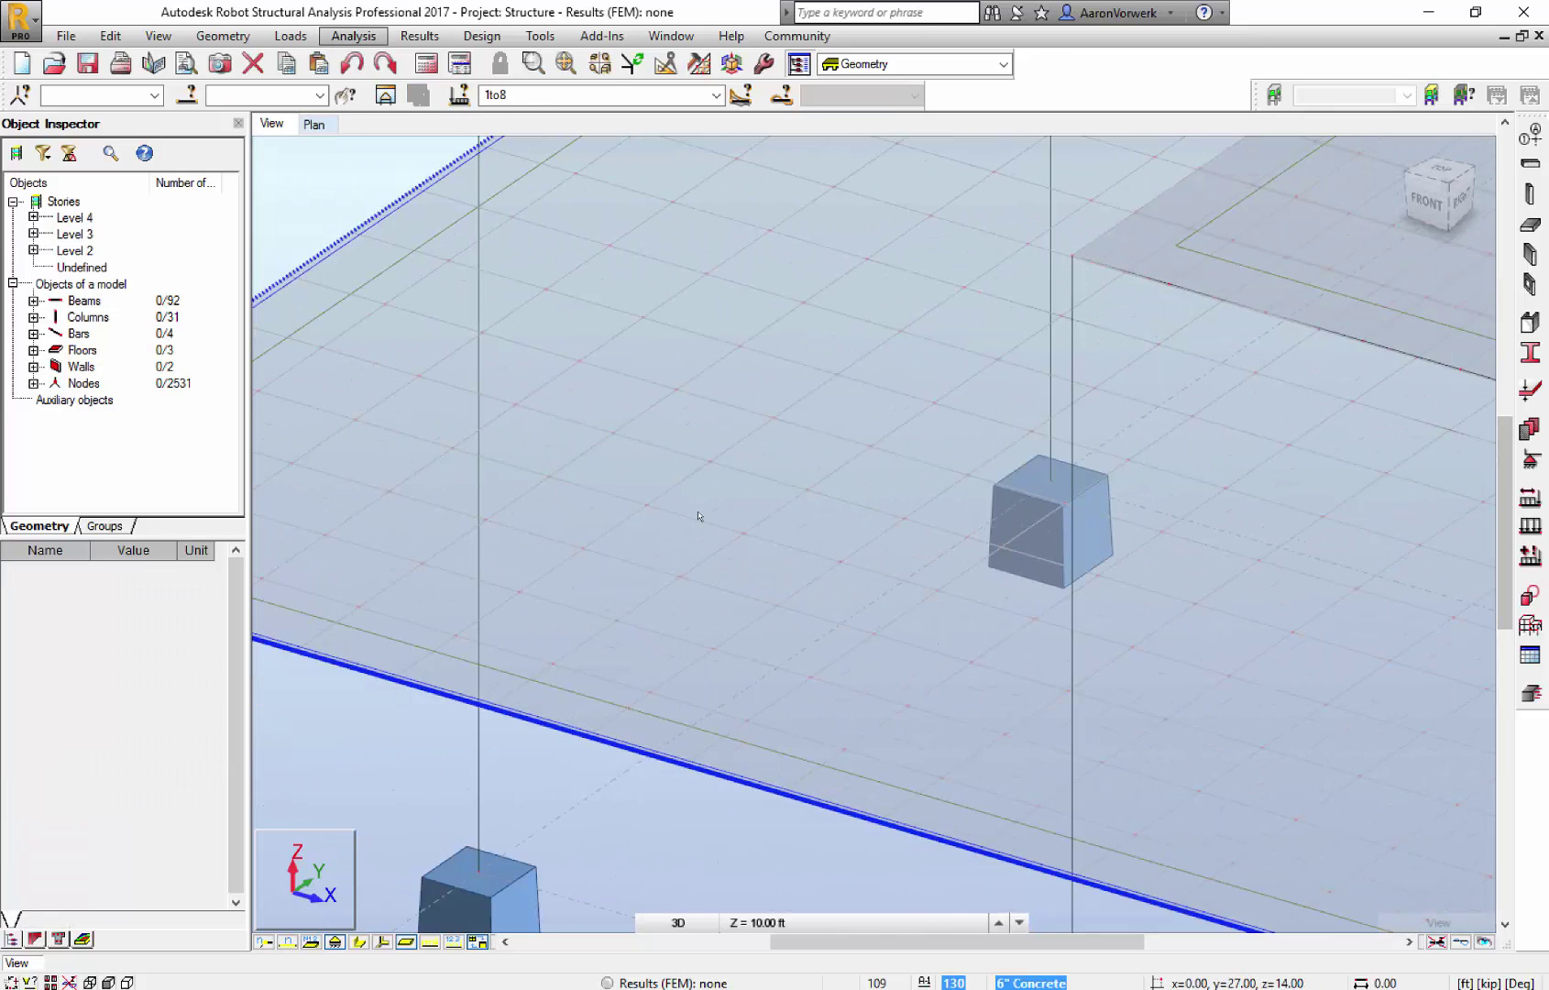
key(Escape)
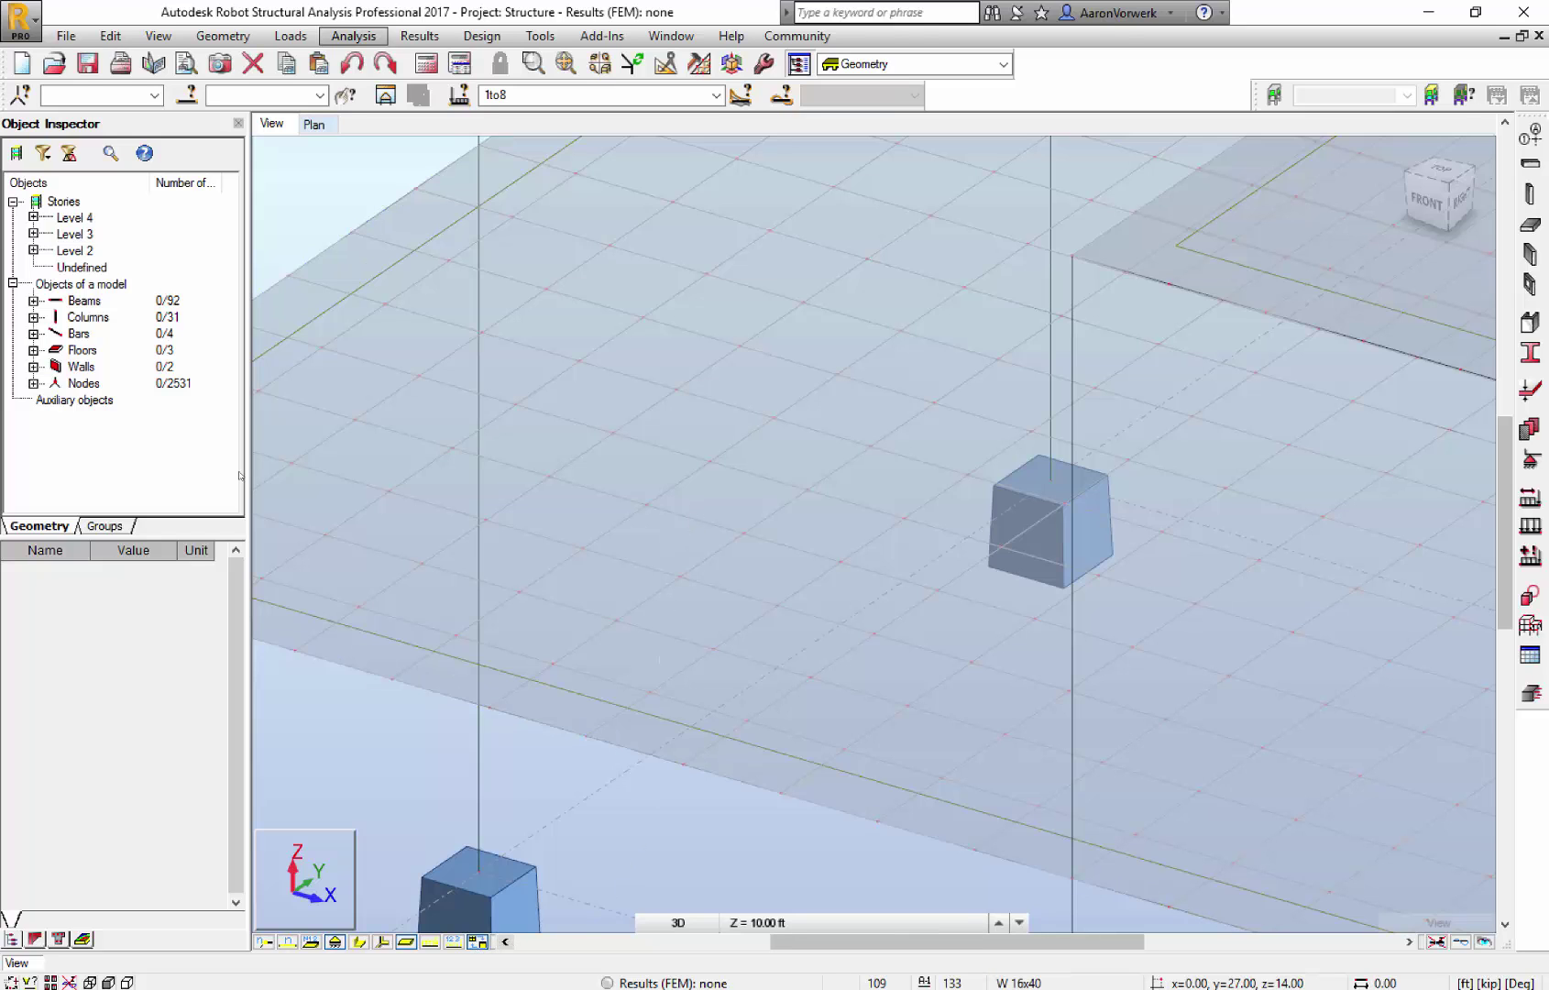
shift+middle_drag(520, 509, 660, 633)
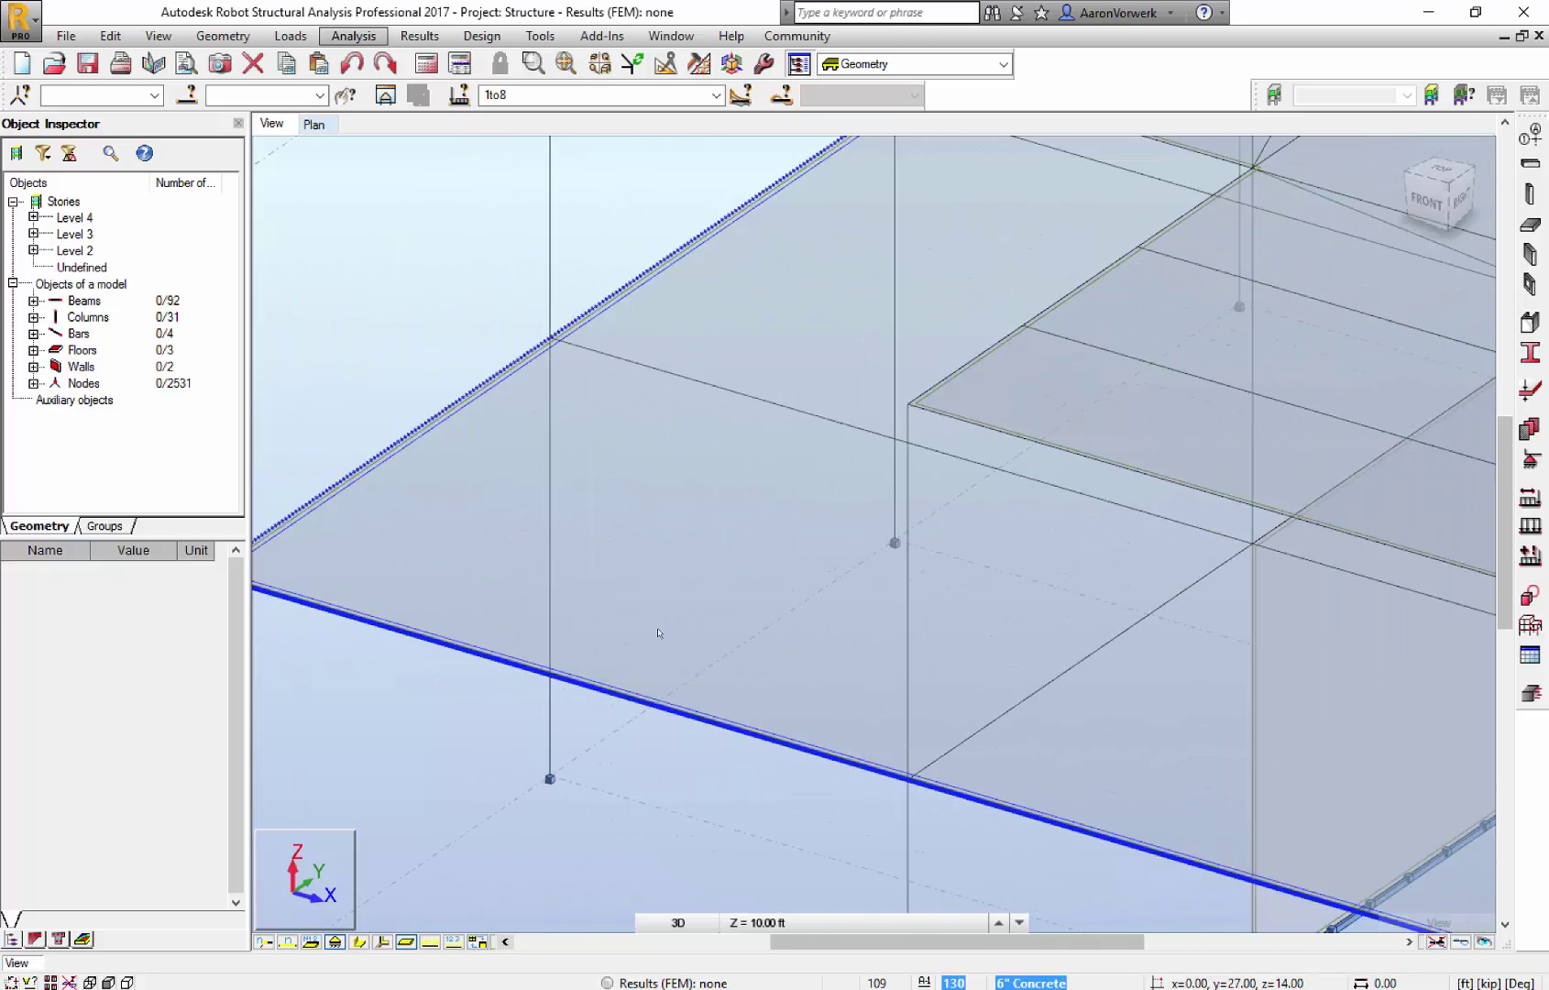
scroll(659, 633, down, 5)
scroll(659, 632, down, 2)
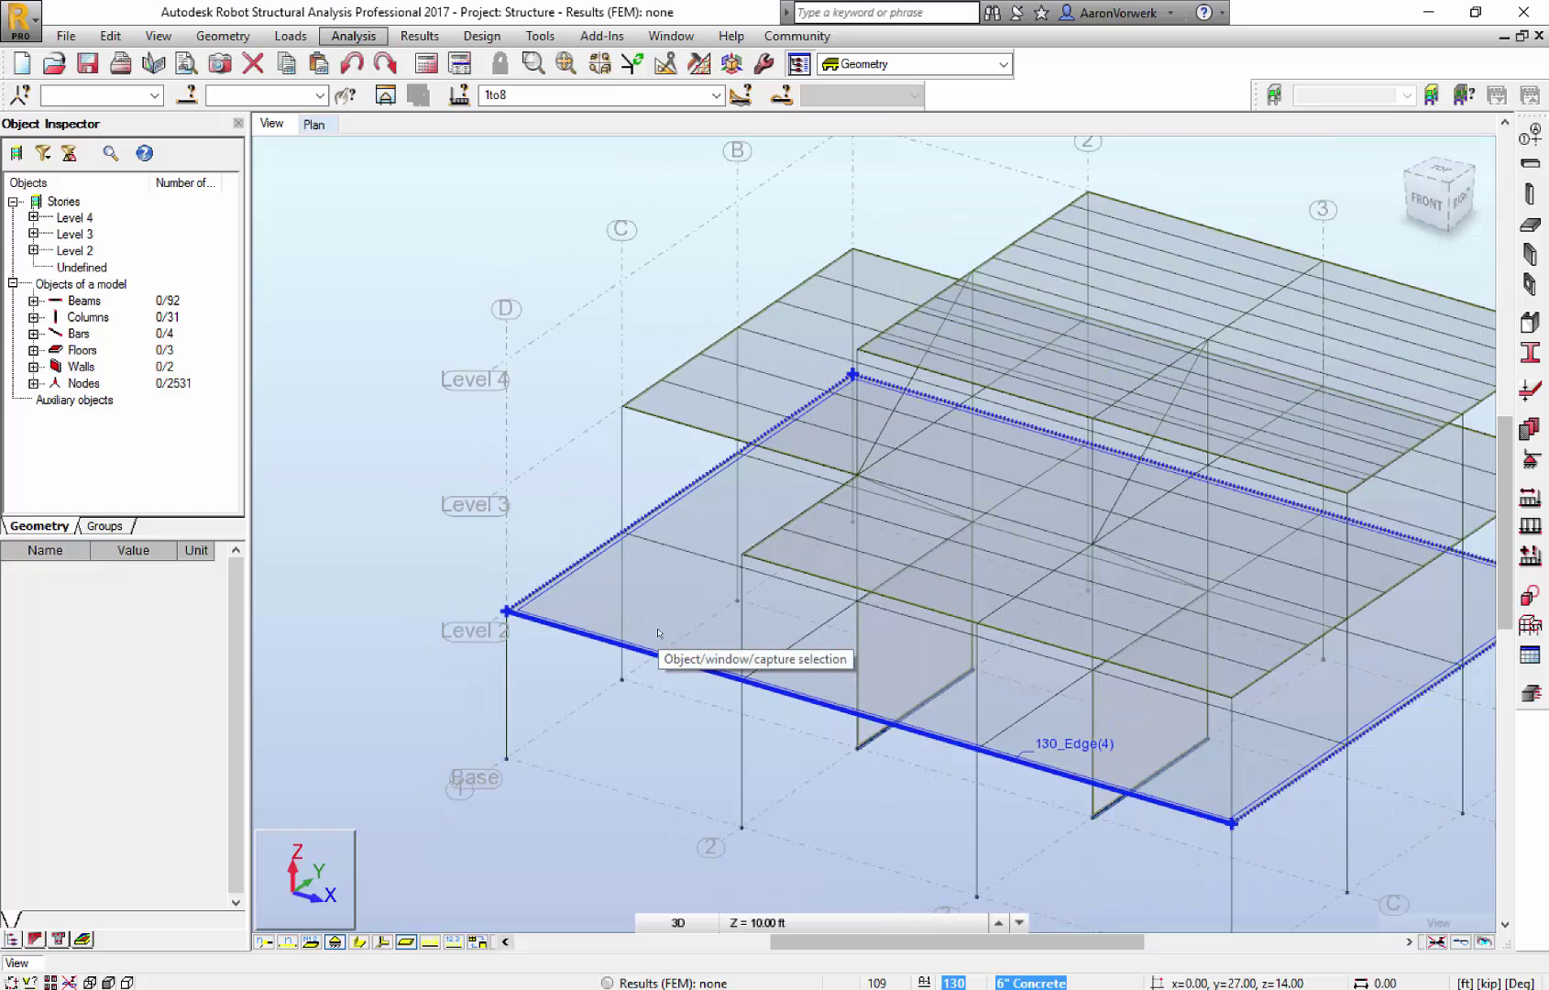
scroll(658, 632, down, 3)
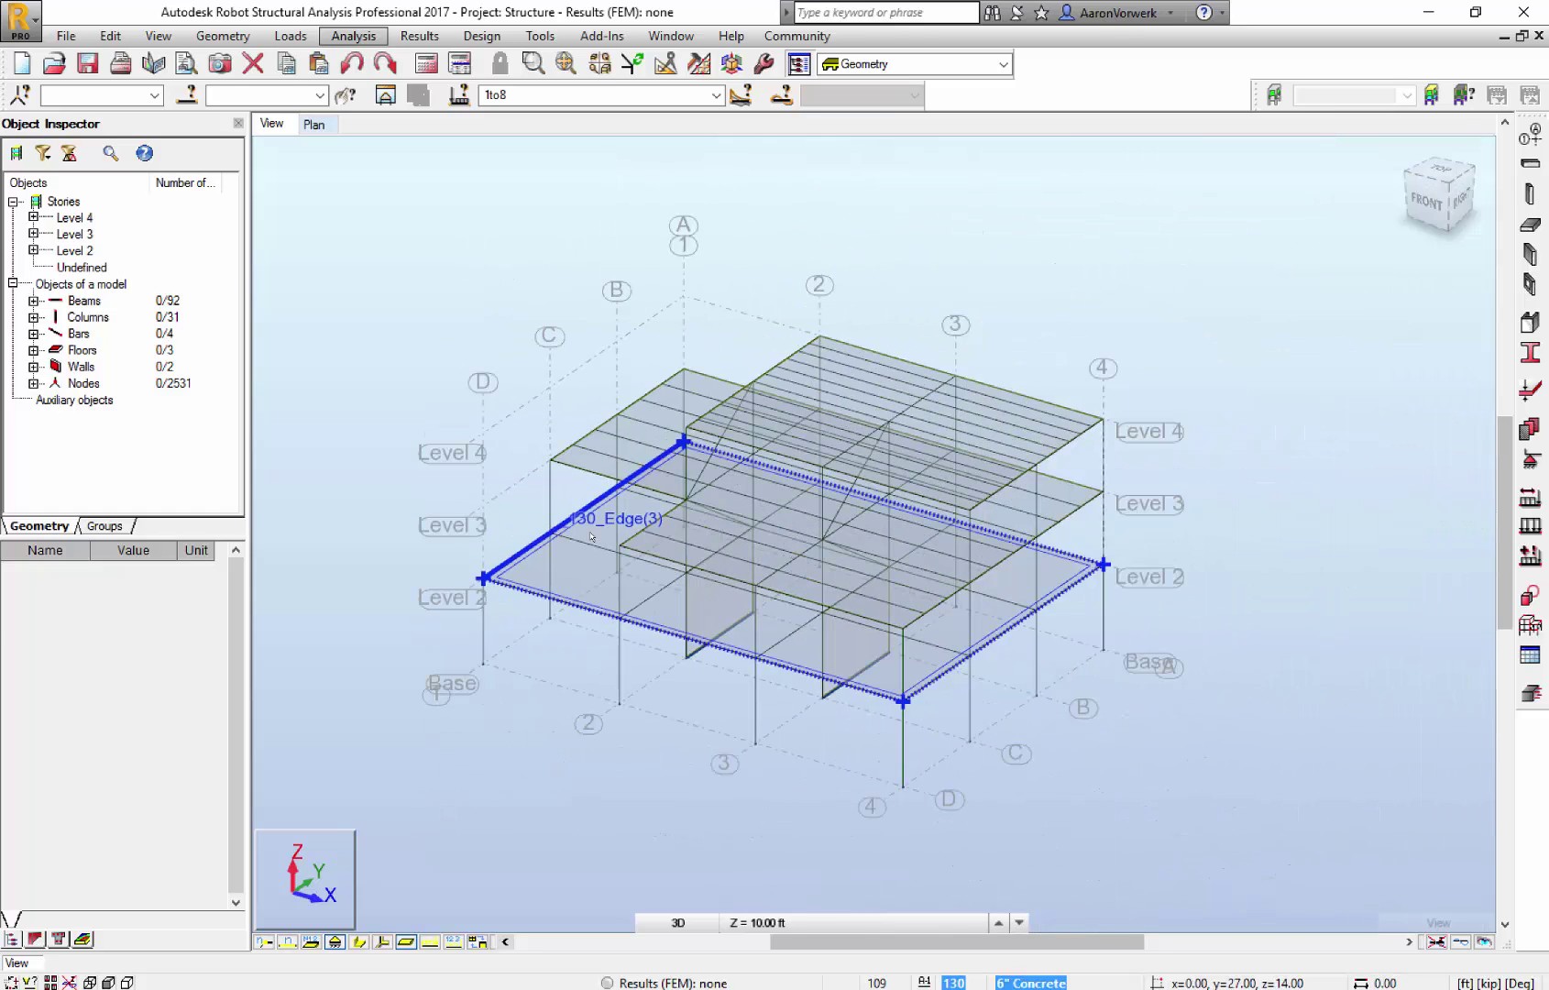